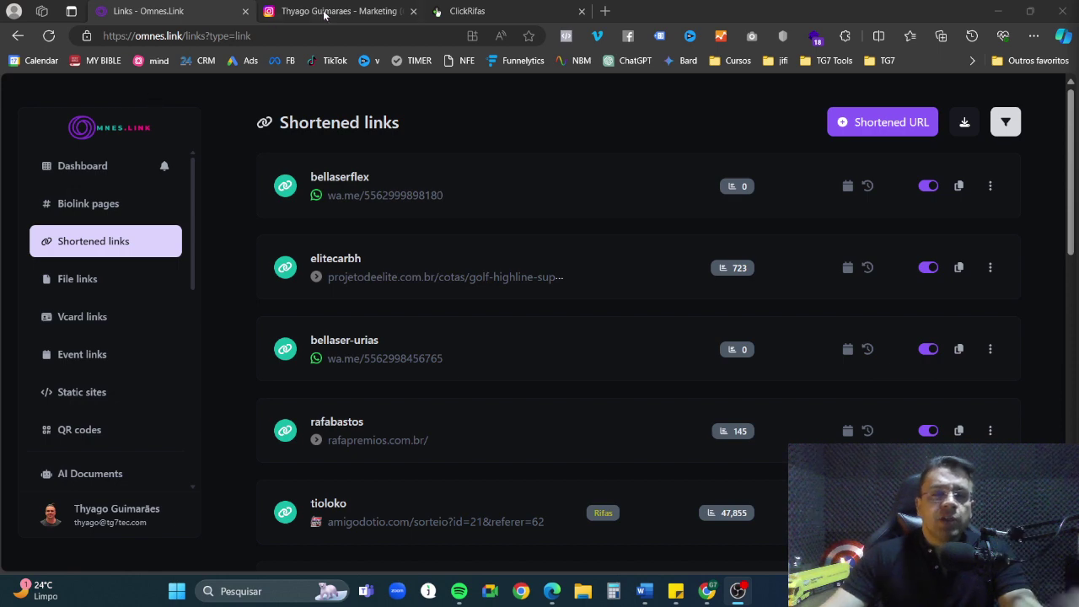
Open the uaisorte profile on Instagram in place of the current profile.
click(515, 7)
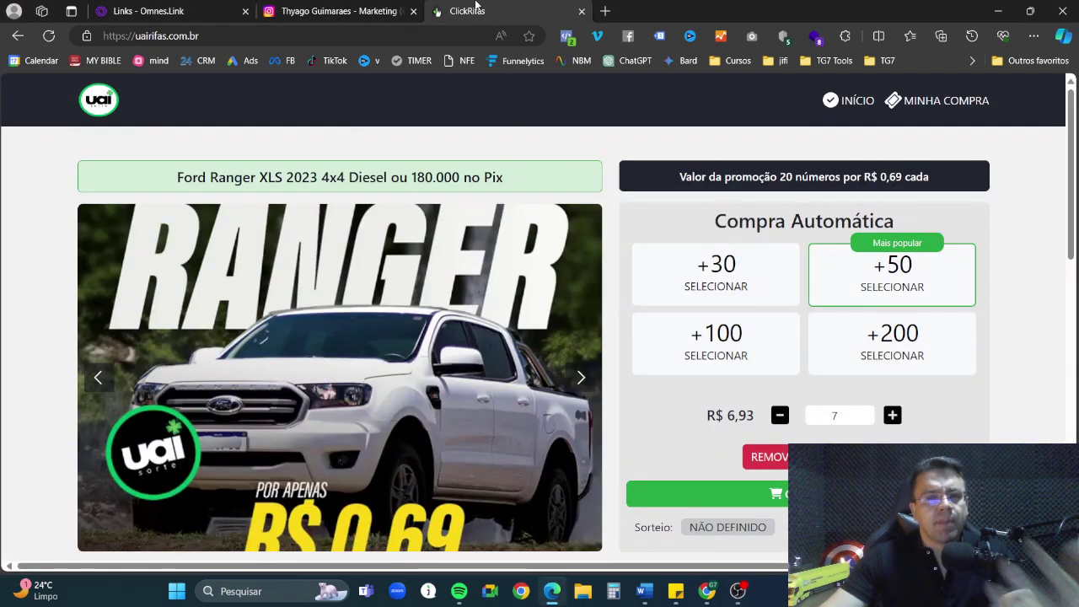
click(338, 14)
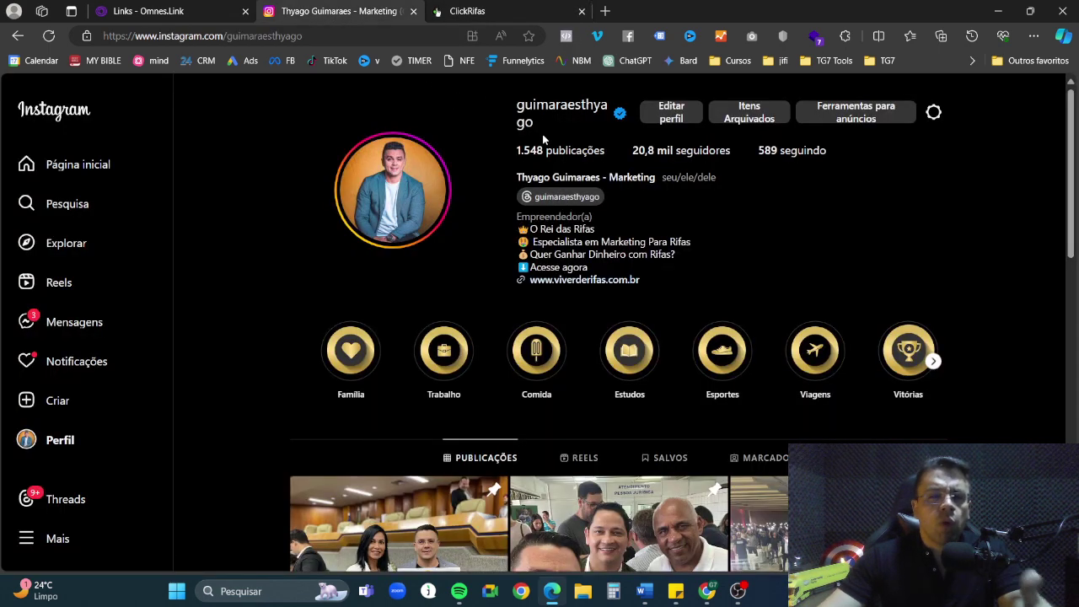
click(299, 37)
click(234, 36)
drag(226, 36, 407, 34)
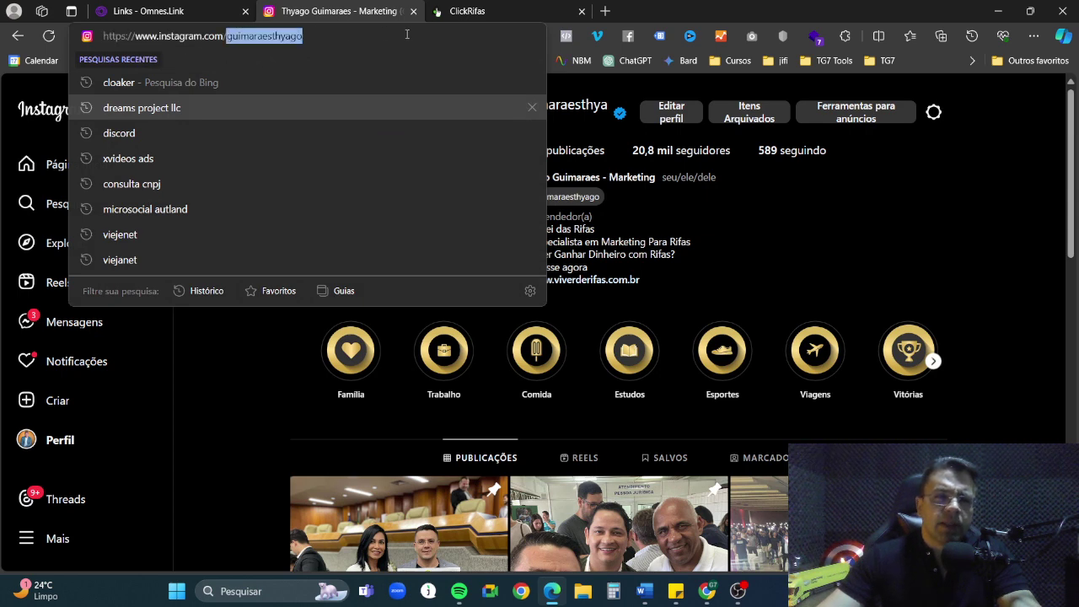
text(uaisorte)
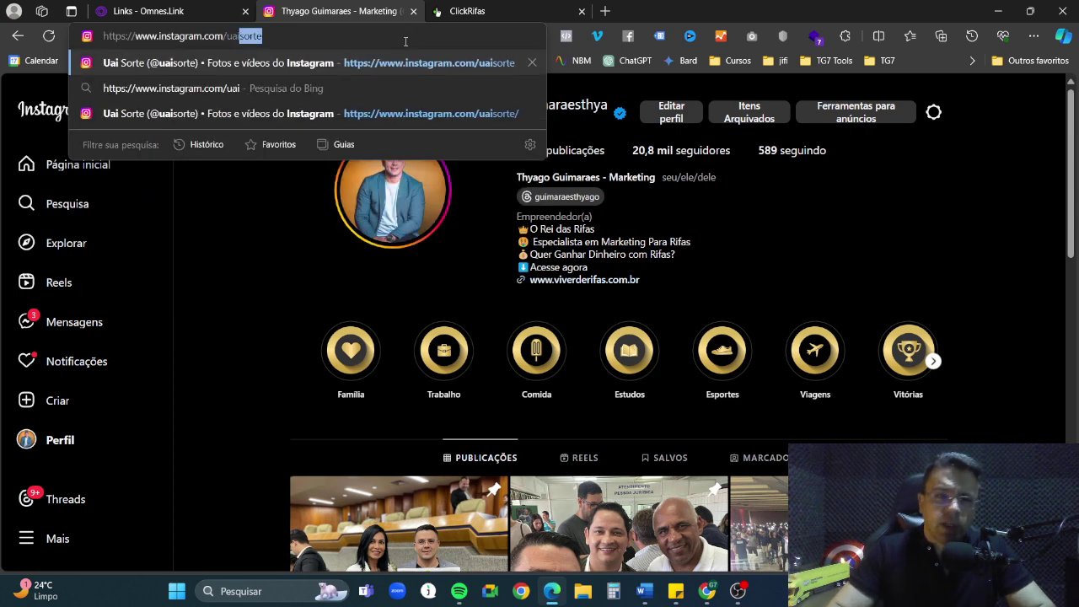
key(Return)
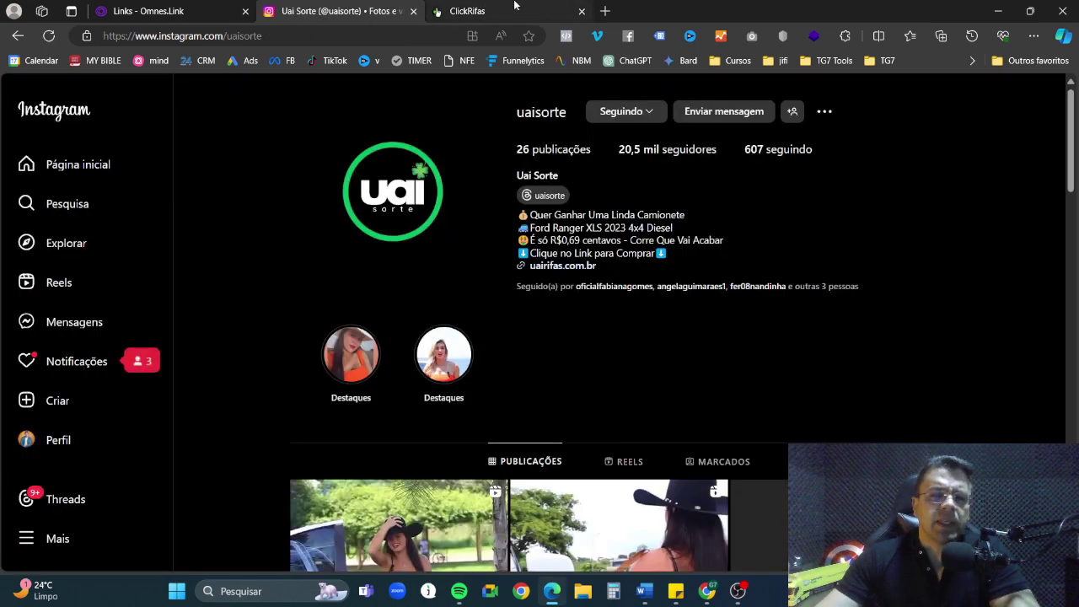
Compare the web addresses of the uaisorte Instagram profile and the Ford Ranger raffle site.
click(525, 6)
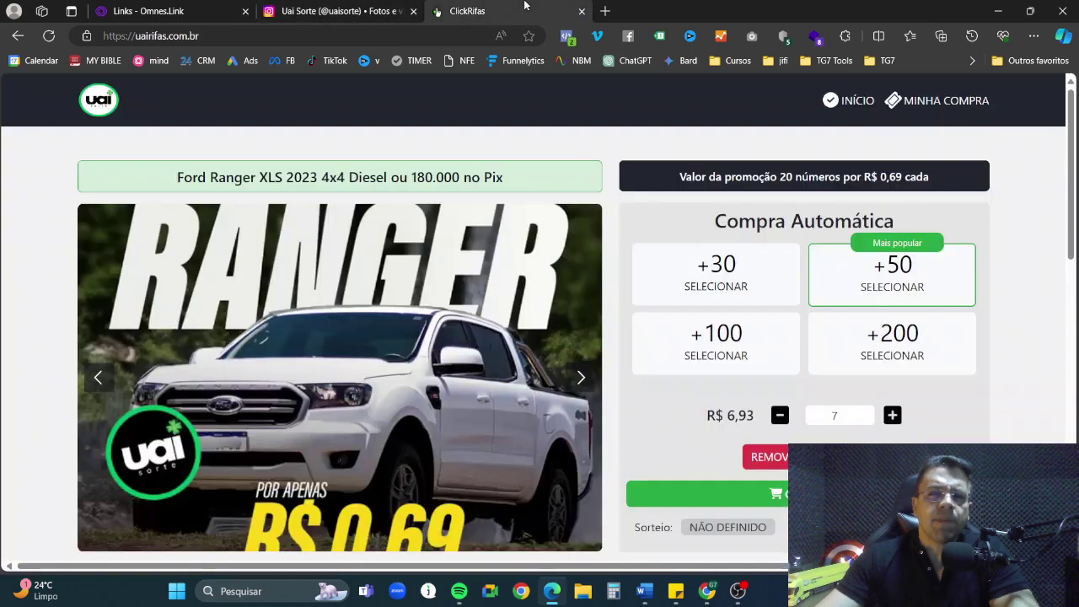
click(344, 8)
click(268, 34)
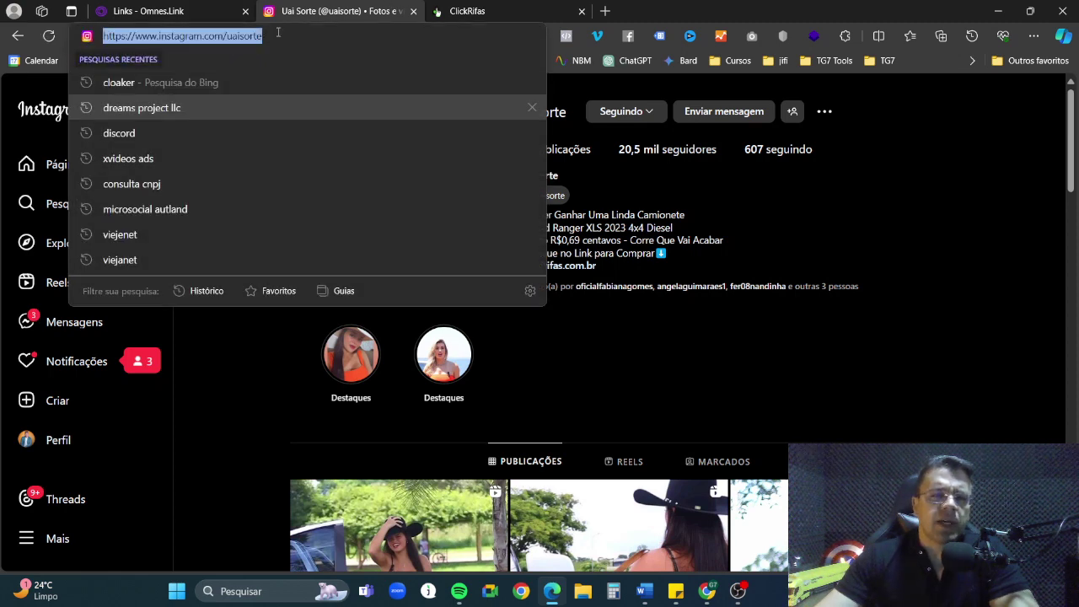
click(509, 8)
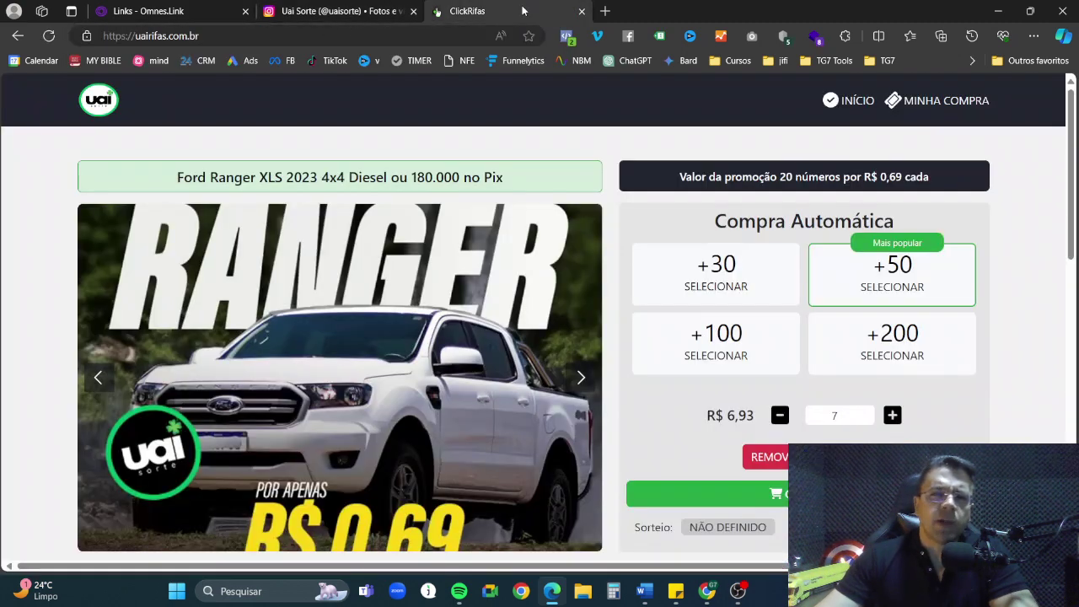
click(277, 37)
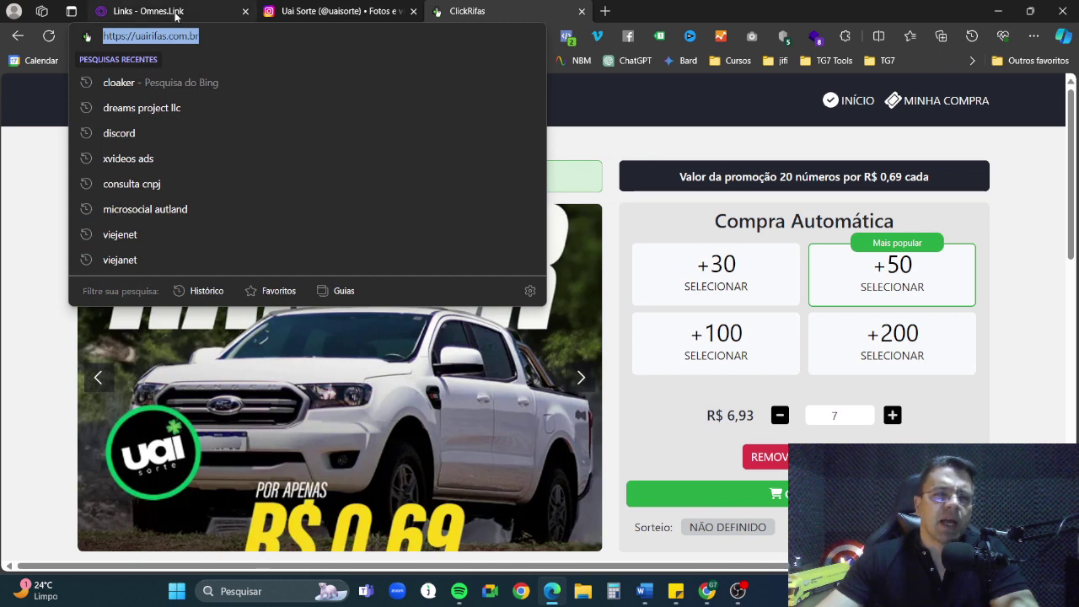
click(174, 12)
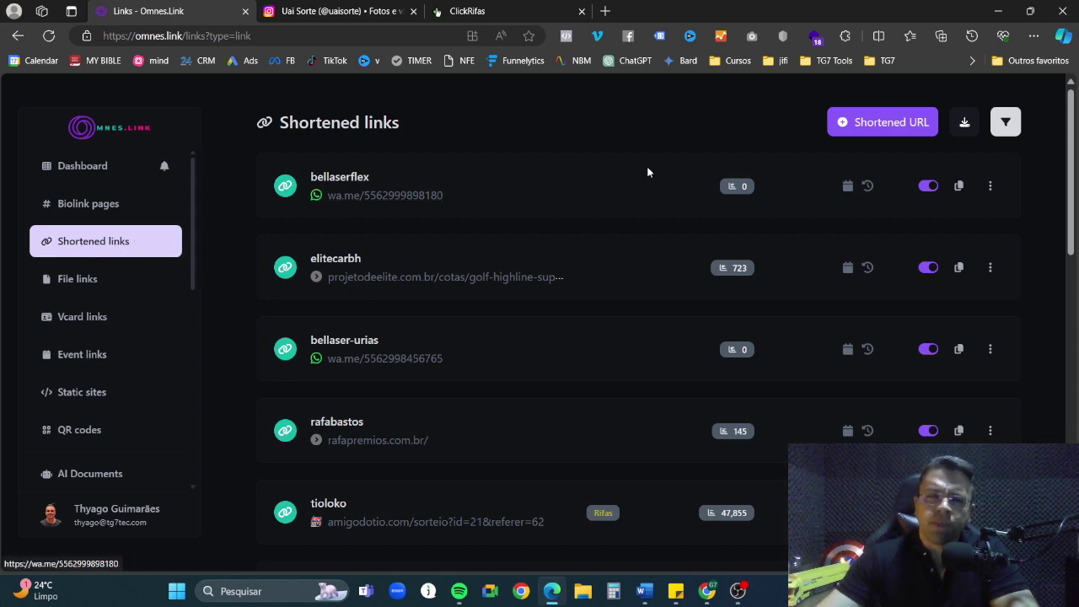
click(864, 124)
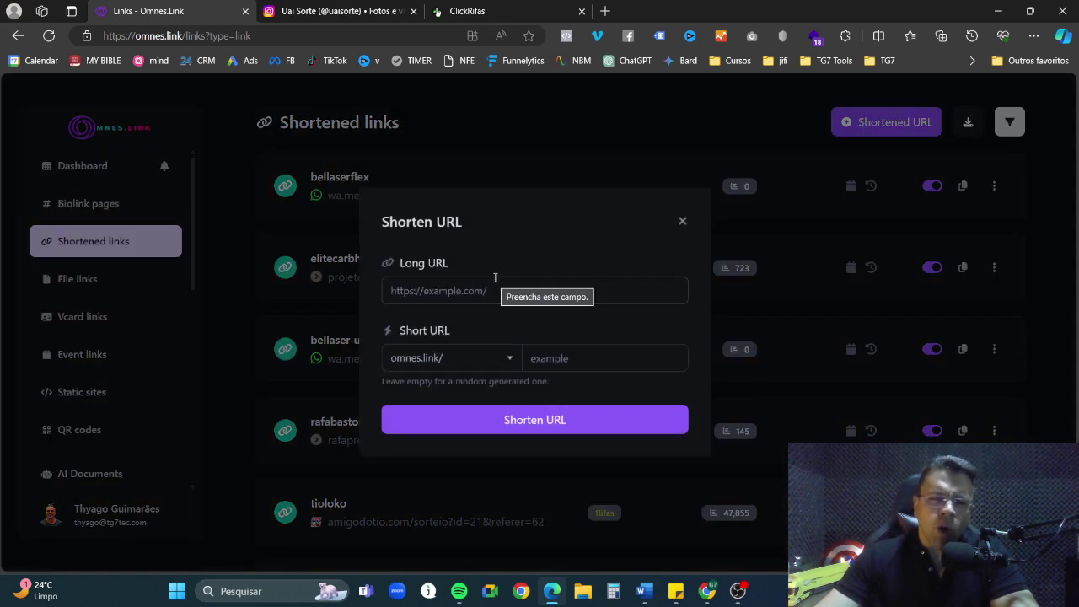
click(467, 11)
click(296, 38)
key(ctrl+c)
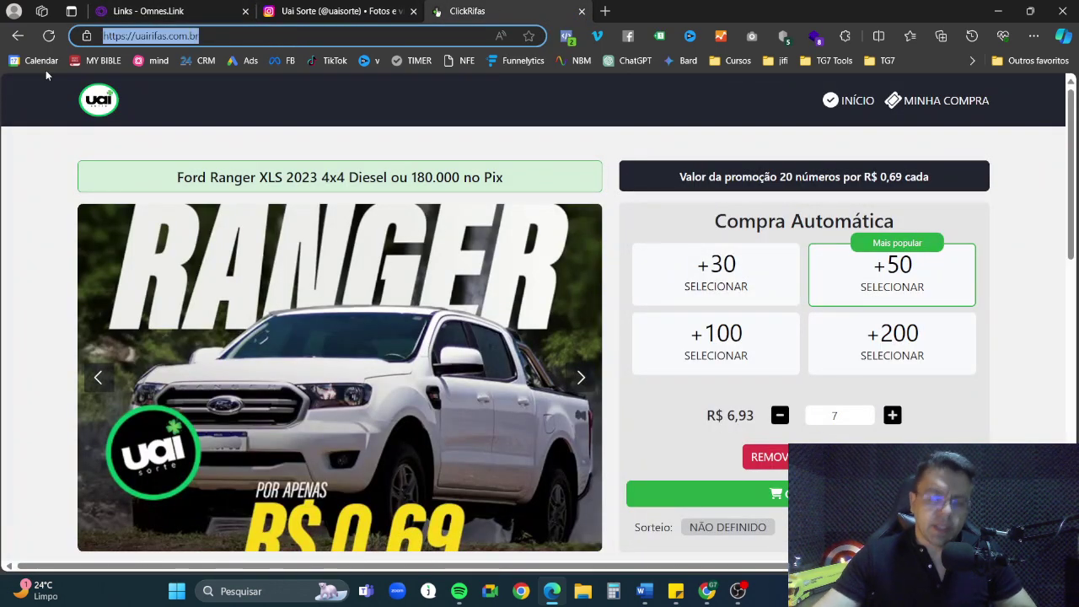
click(161, 10)
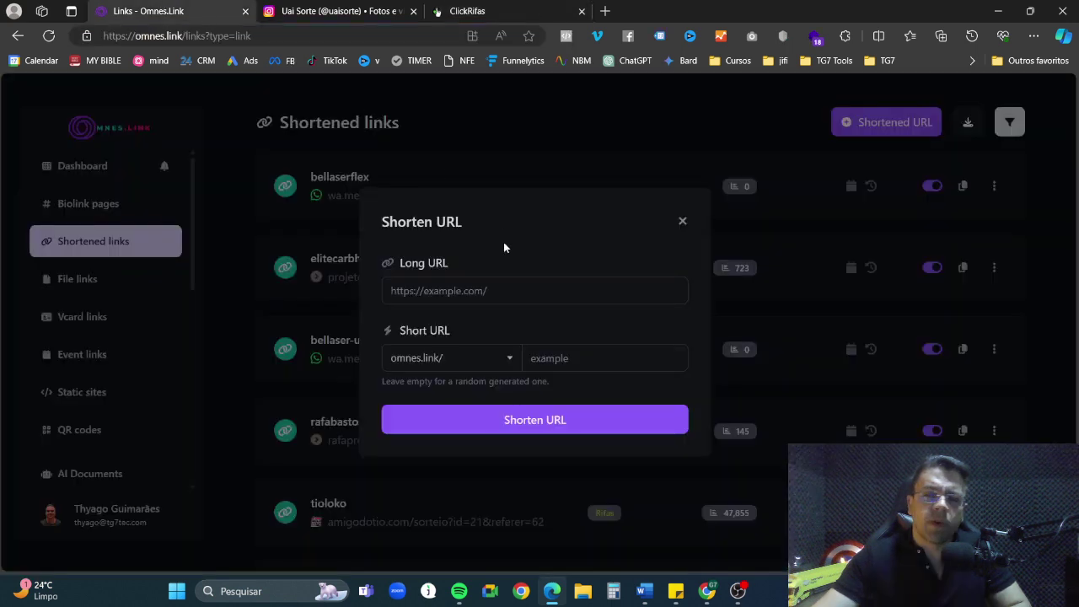
click(506, 293)
key(ctrl+v)
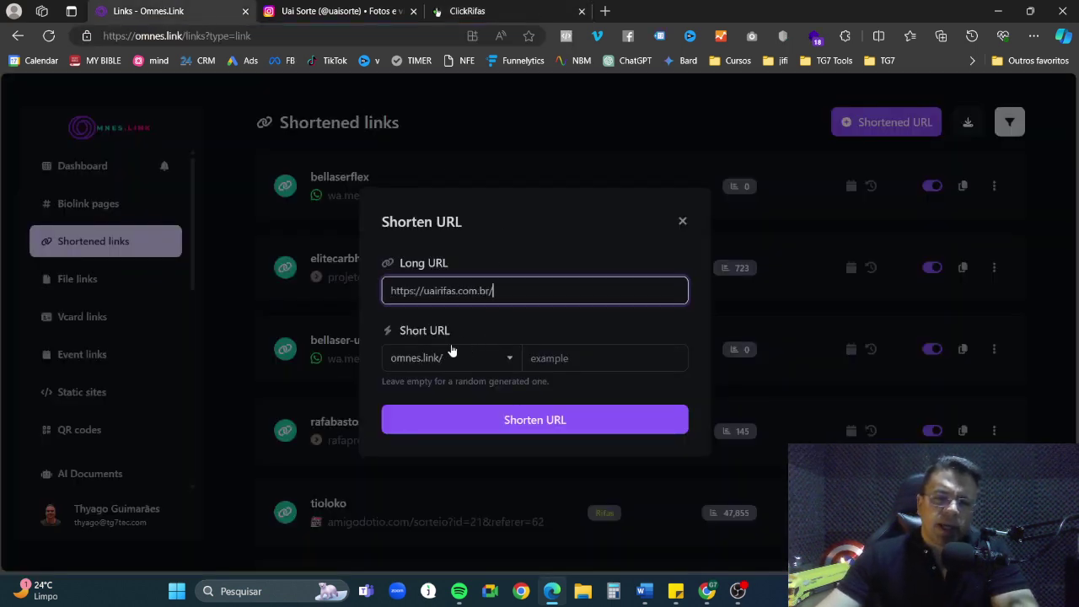
Try uaisorte, lpuaisorte and seunome in turn as the alias of the short URL.
click(579, 357)
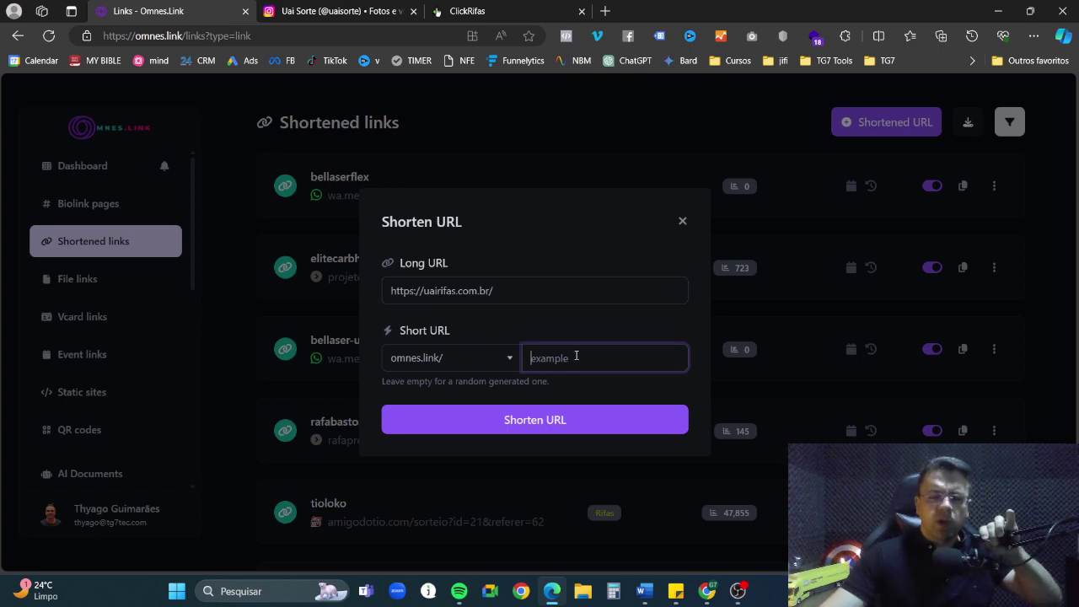
text(uai)
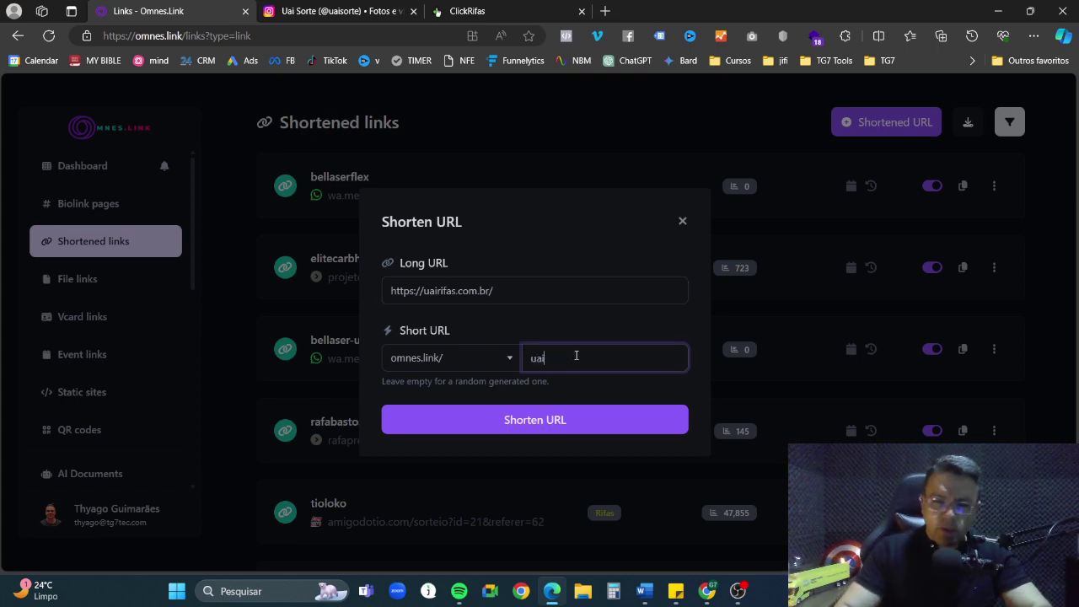
text(sorte)
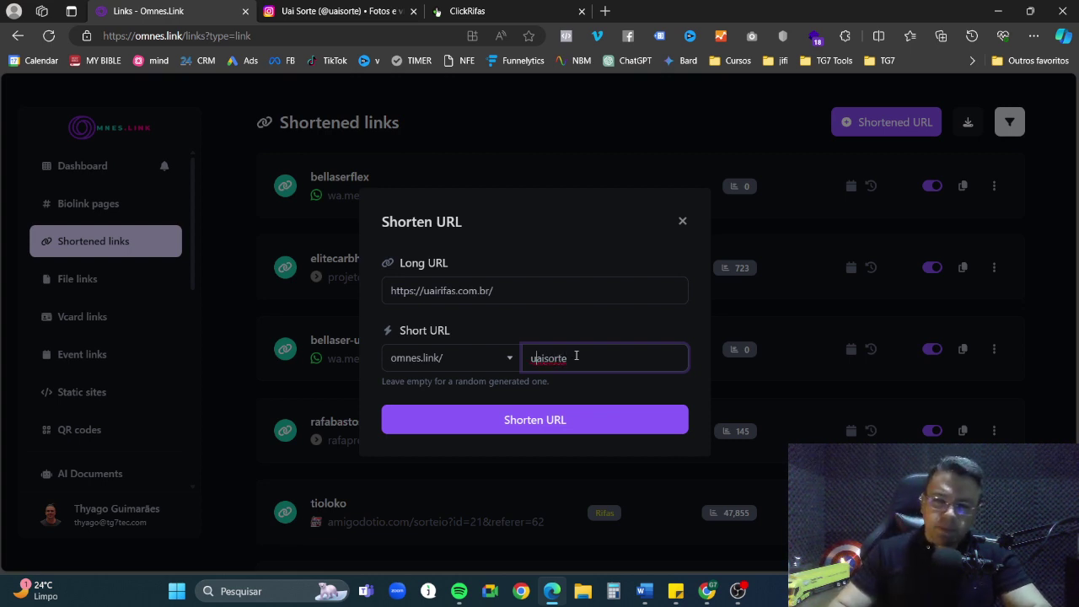
text(lp)
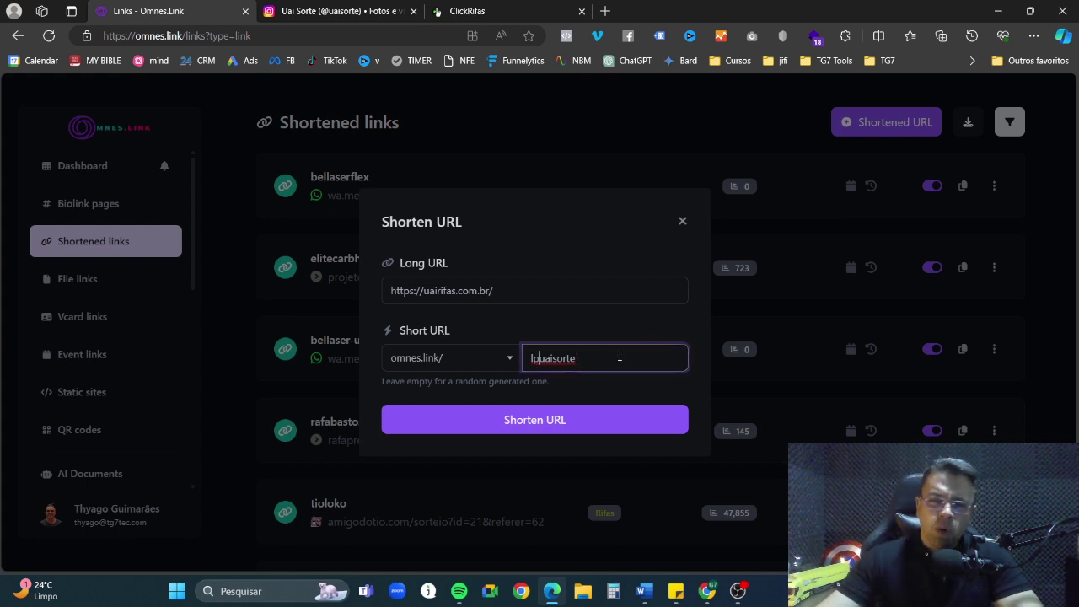
key(BackSpace)
key(BackSpace)
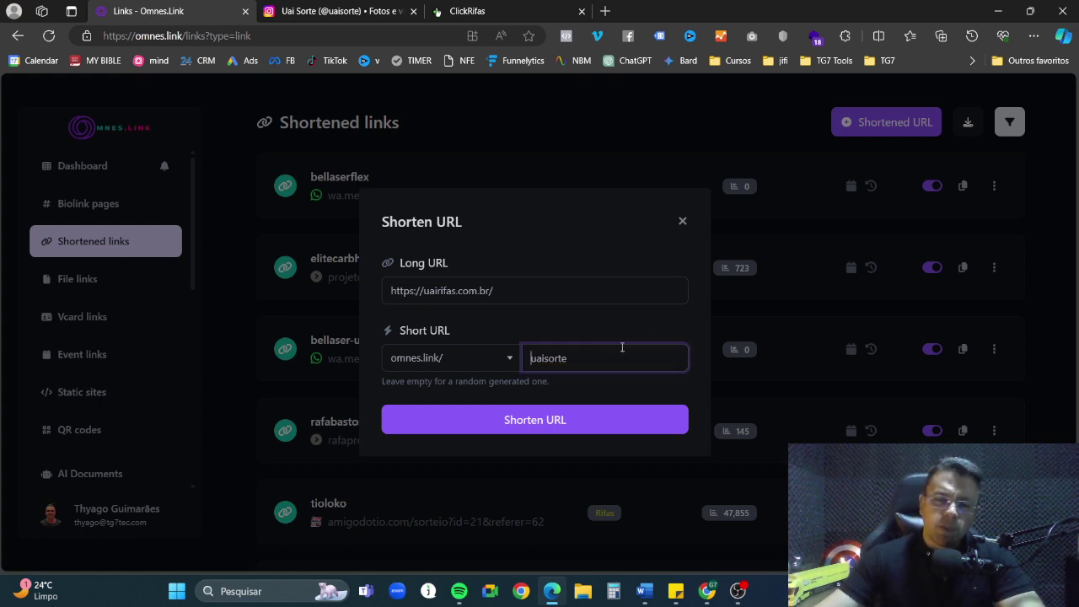
drag(598, 357, 486, 374)
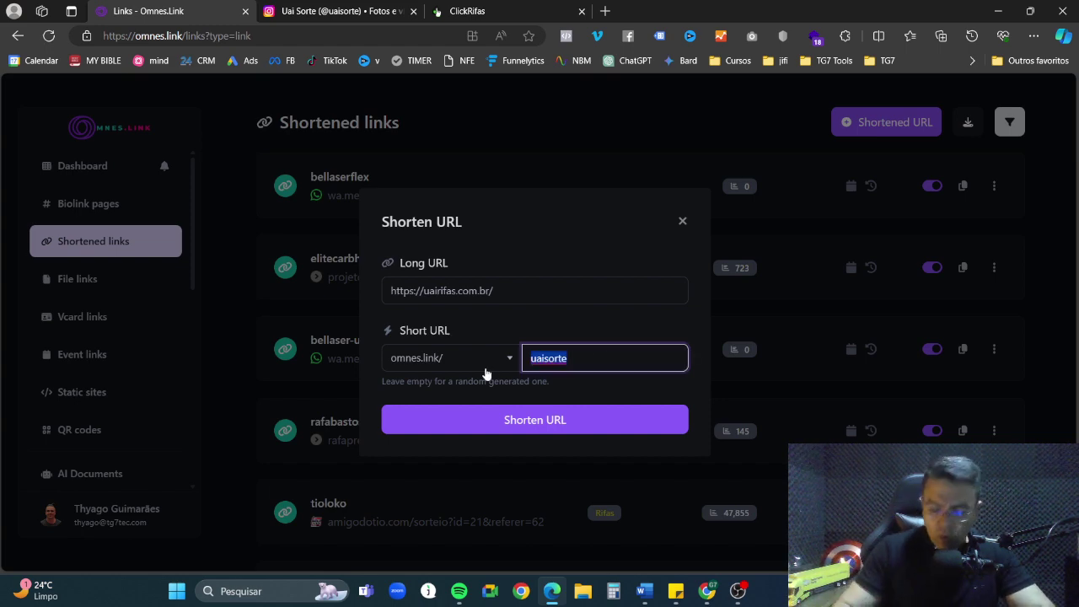
text(seunome)
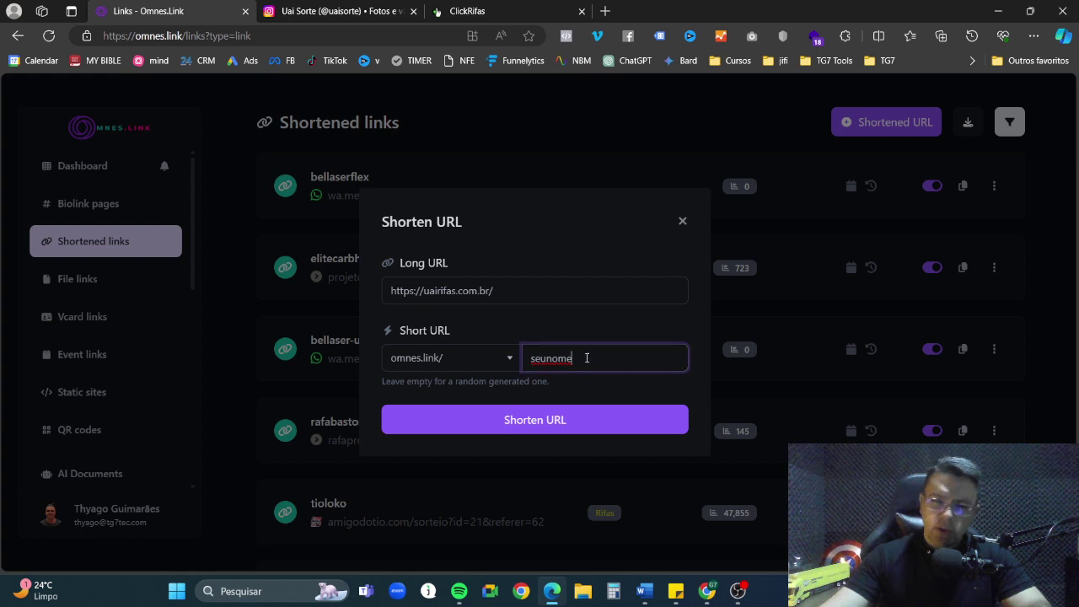
Set the short URL's alias to lpuaisorte on the omnes.link domain and create the shortened link.
drag(585, 357, 496, 374)
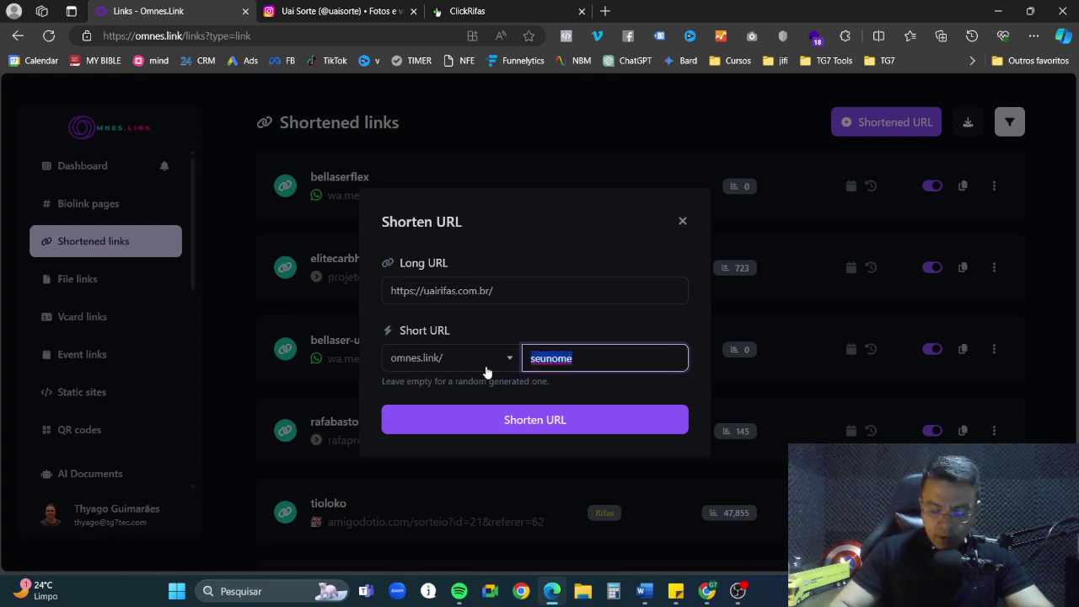
text(lp)
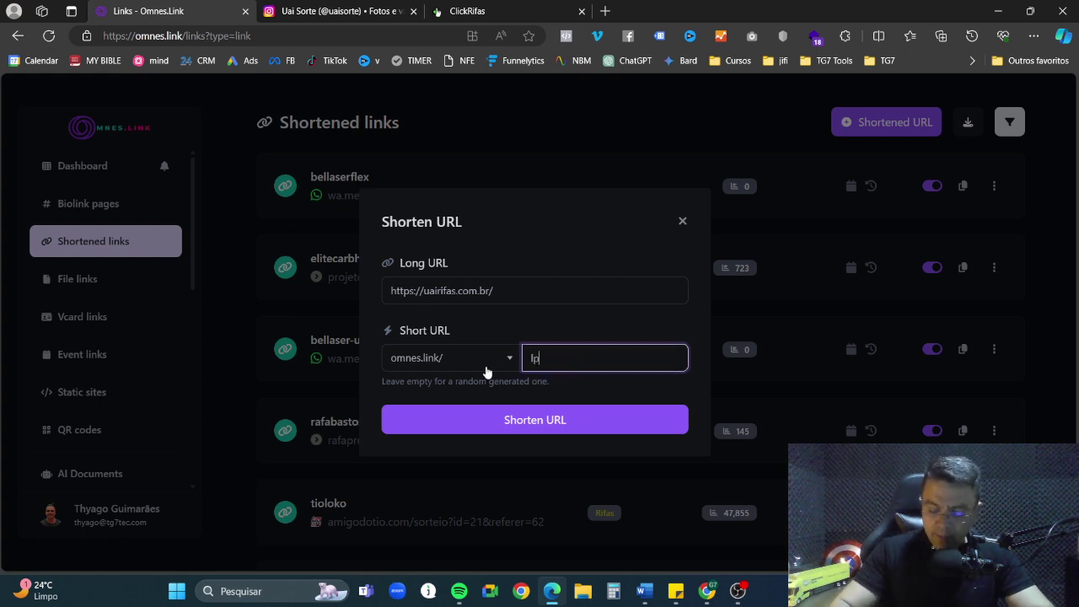
text(uaisorte)
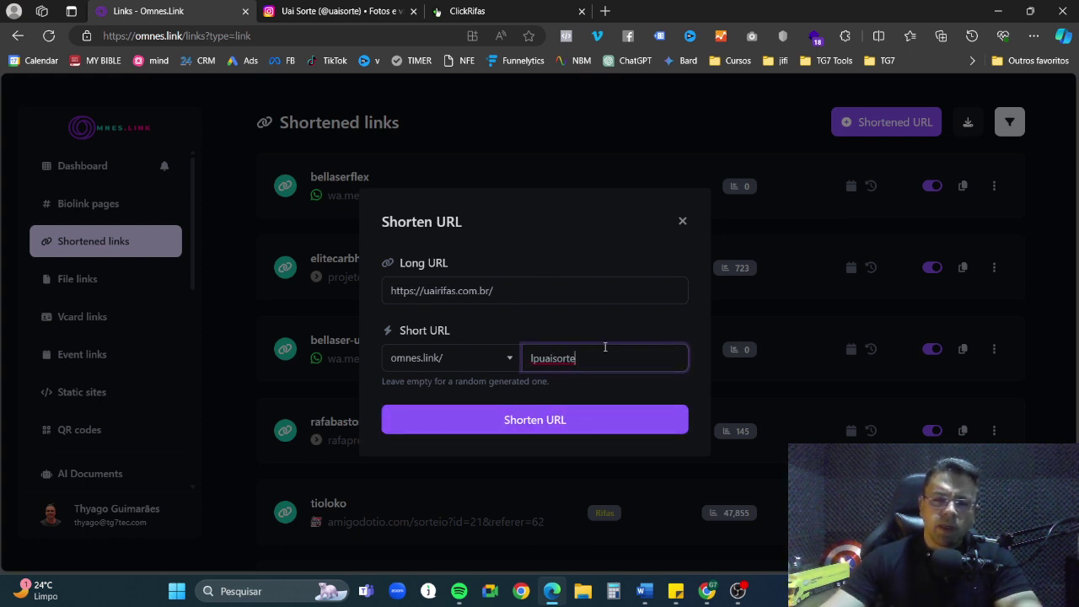
click(557, 419)
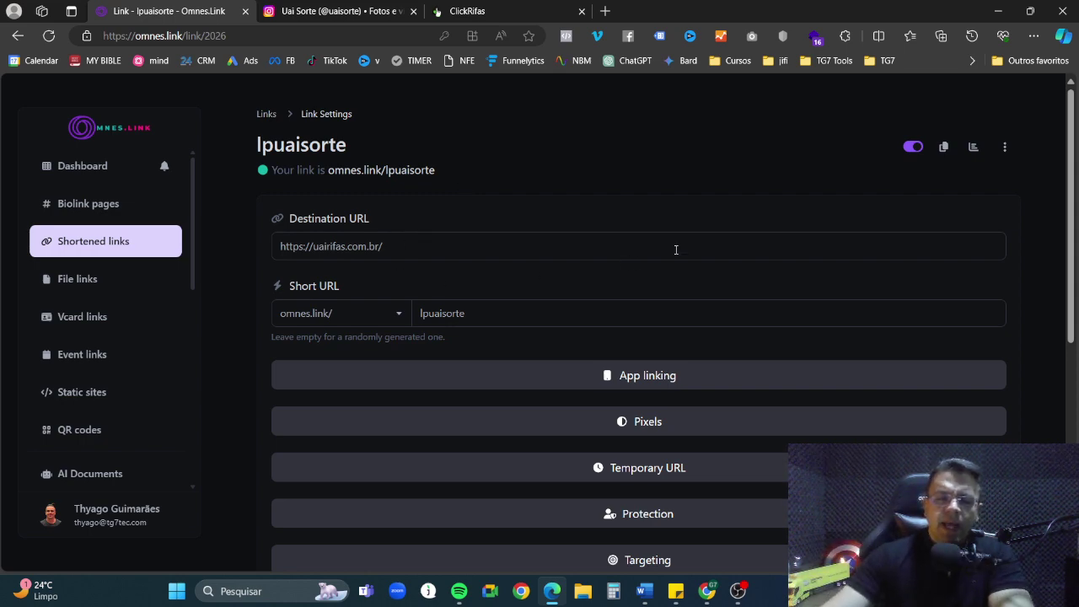
Review the settings page of the lpuaisorte link, including the pixels that can be attached to it.
scroll(677, 249, down, 2)
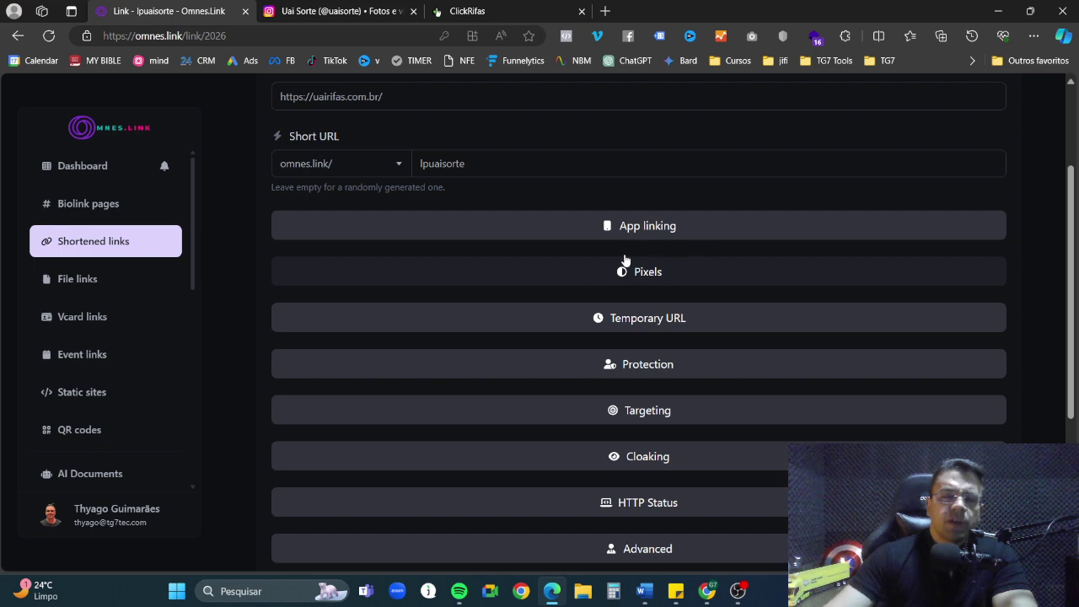
scroll(625, 260, up, 2)
scroll(458, 205, down, 2)
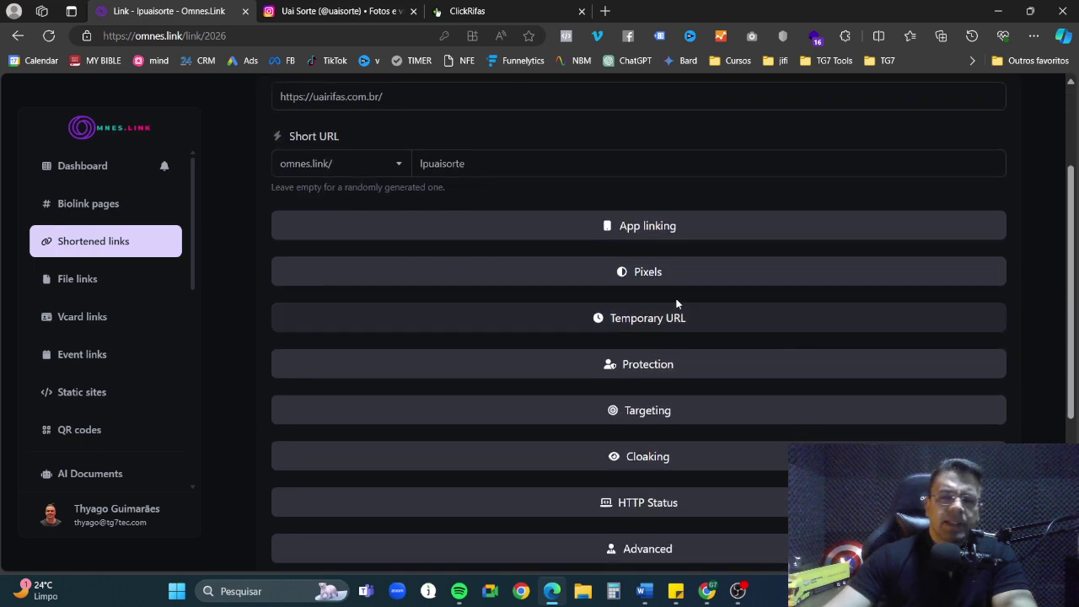
scroll(641, 274, up, 1)
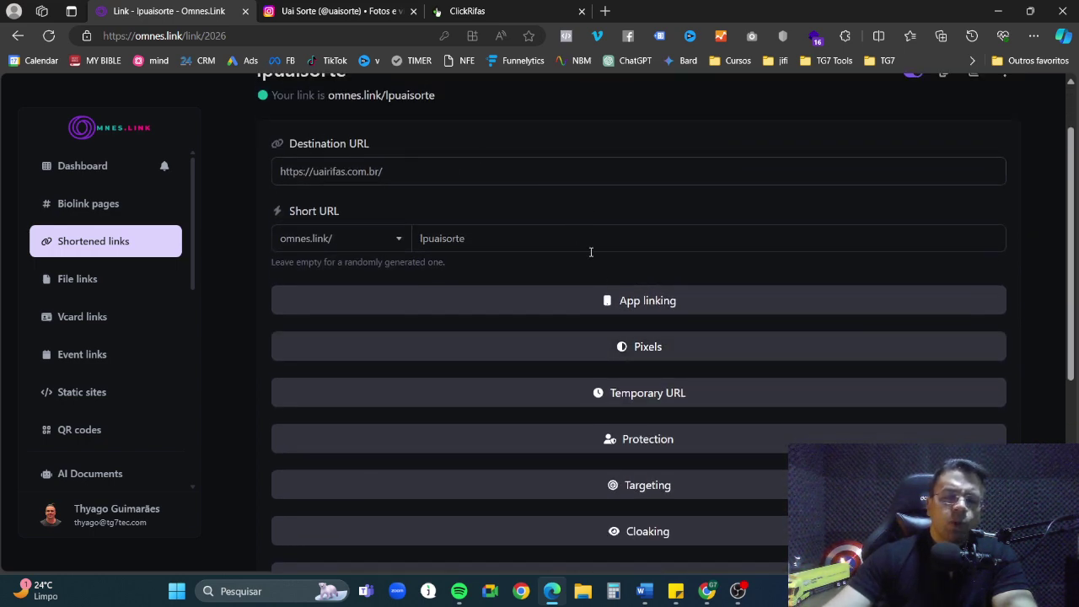
click(654, 350)
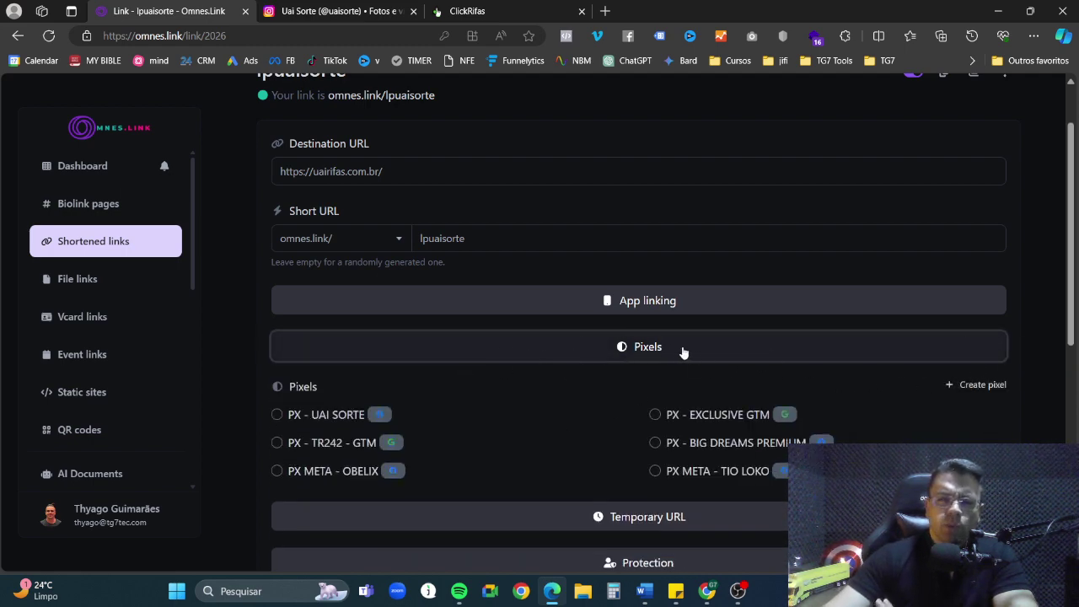
click(683, 352)
scroll(680, 354, down, 1)
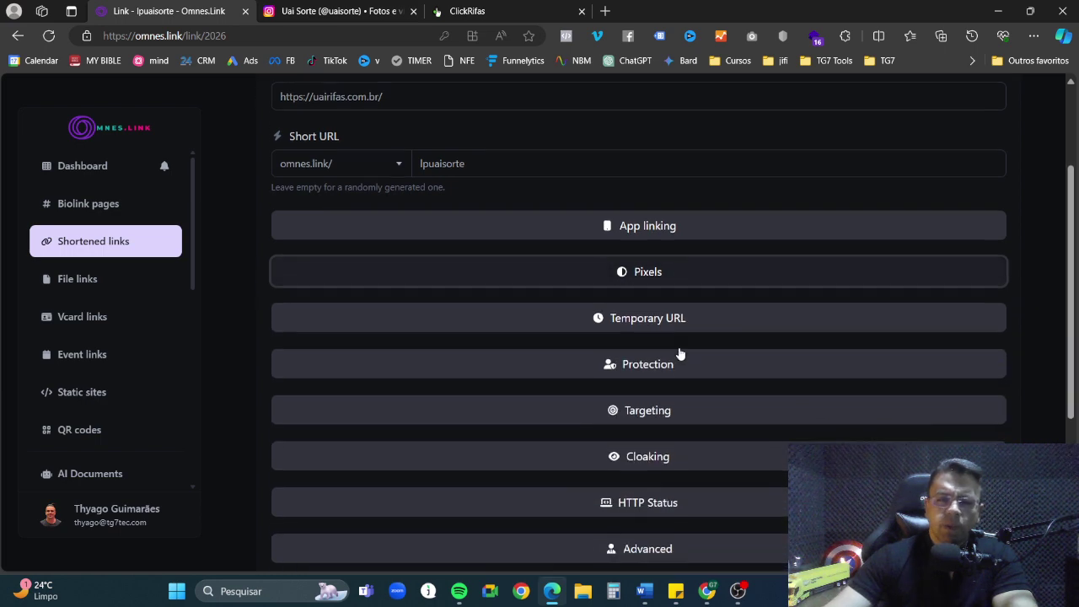
scroll(783, 363, up, 2)
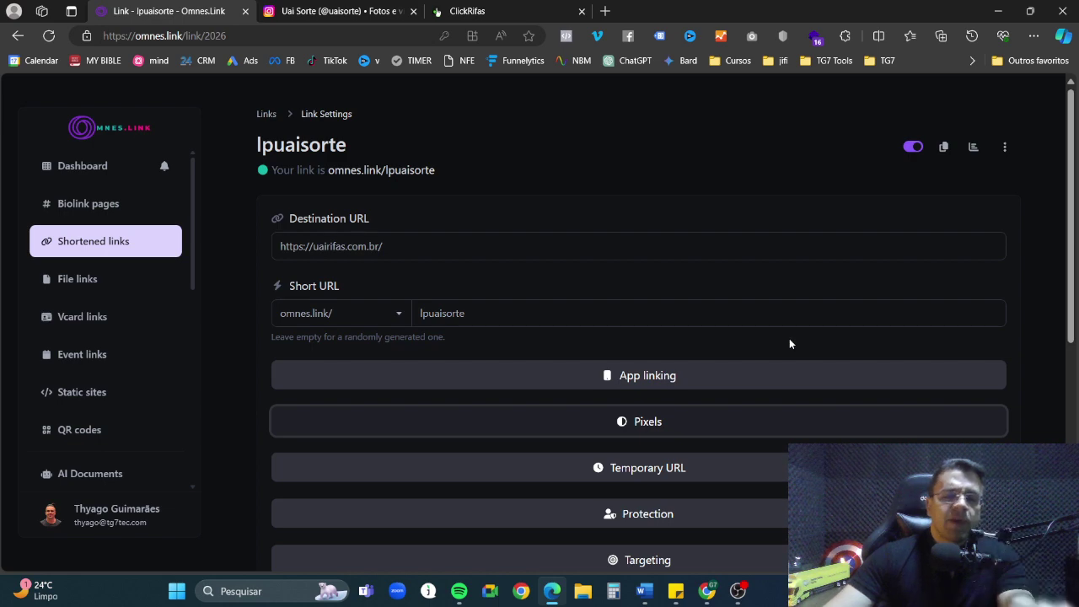
Examine the link's targeting type setting and its URL cloaking options, including cloaked page title and favicon.
scroll(790, 339, down, 3)
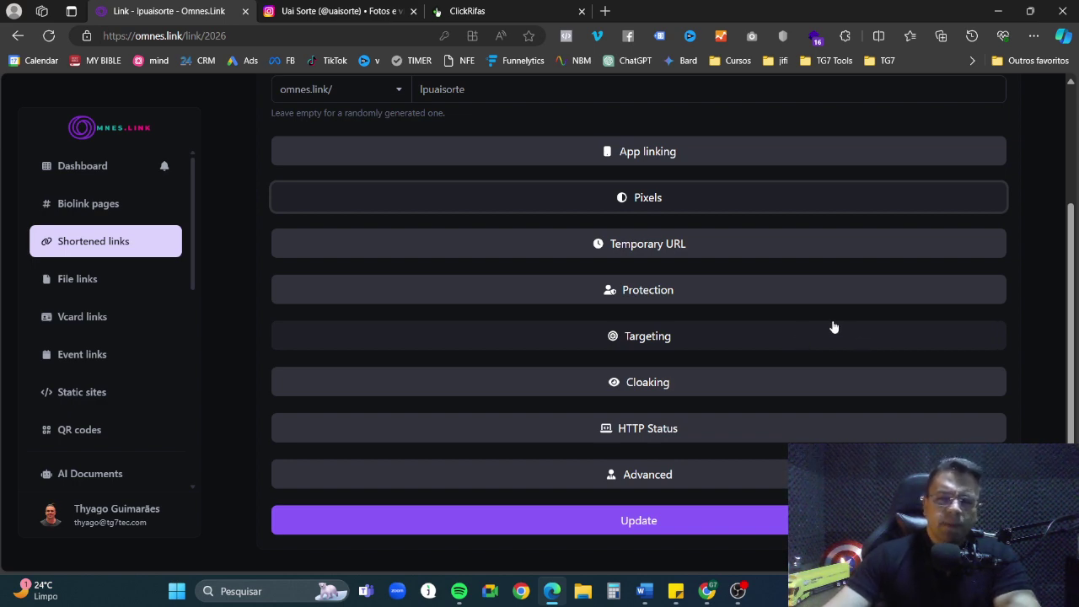
click(655, 340)
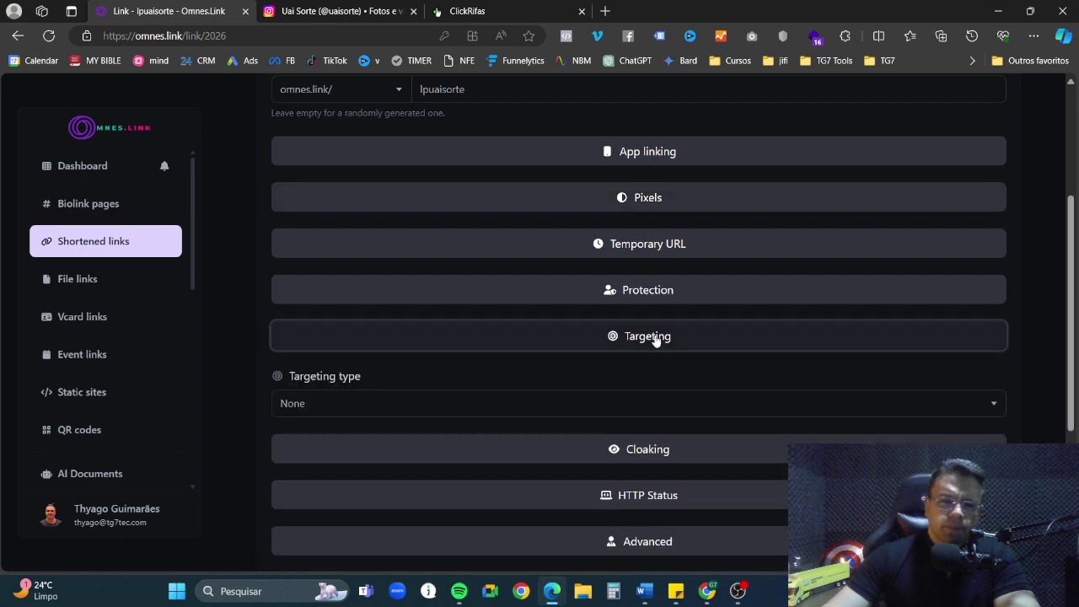
click(654, 339)
click(653, 383)
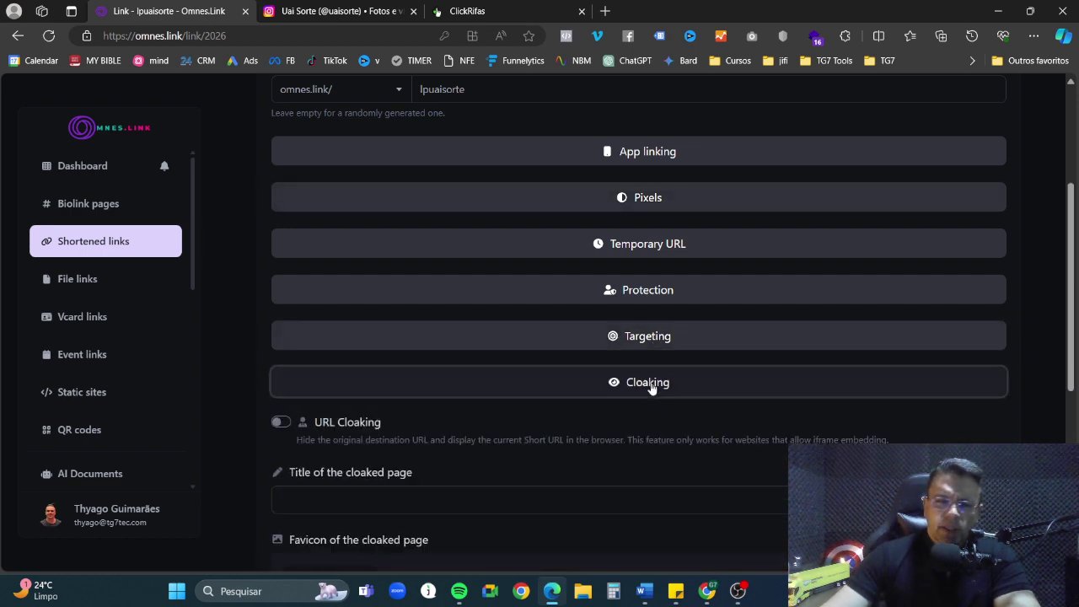
scroll(679, 375, down, 3)
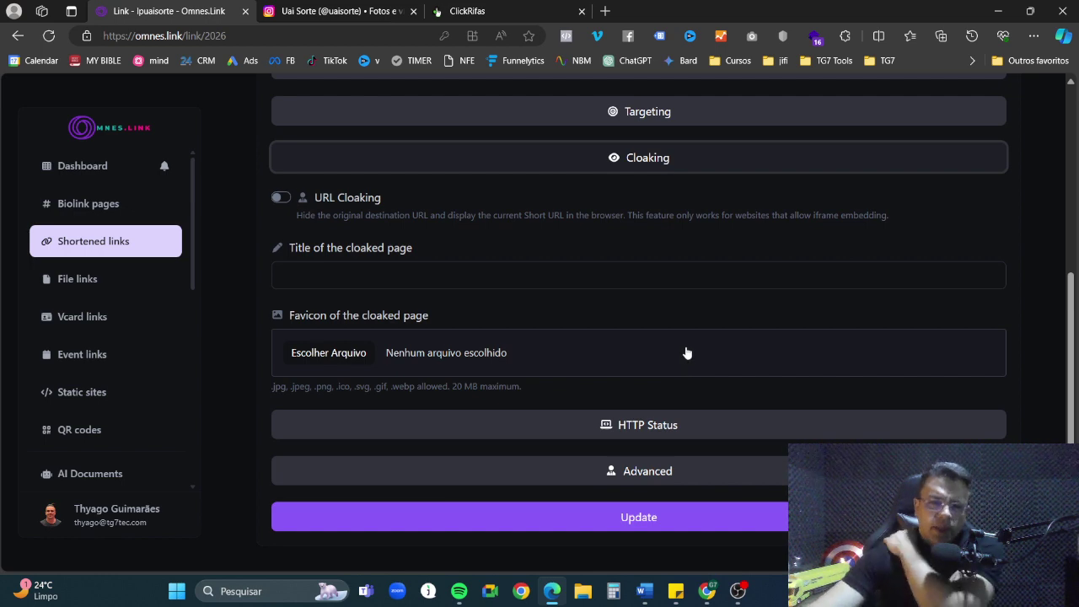
Collapse the cloaking options and set the lpuaisorte link's targeting type to Operating system.
scroll(688, 352, up, 1)
click(662, 197)
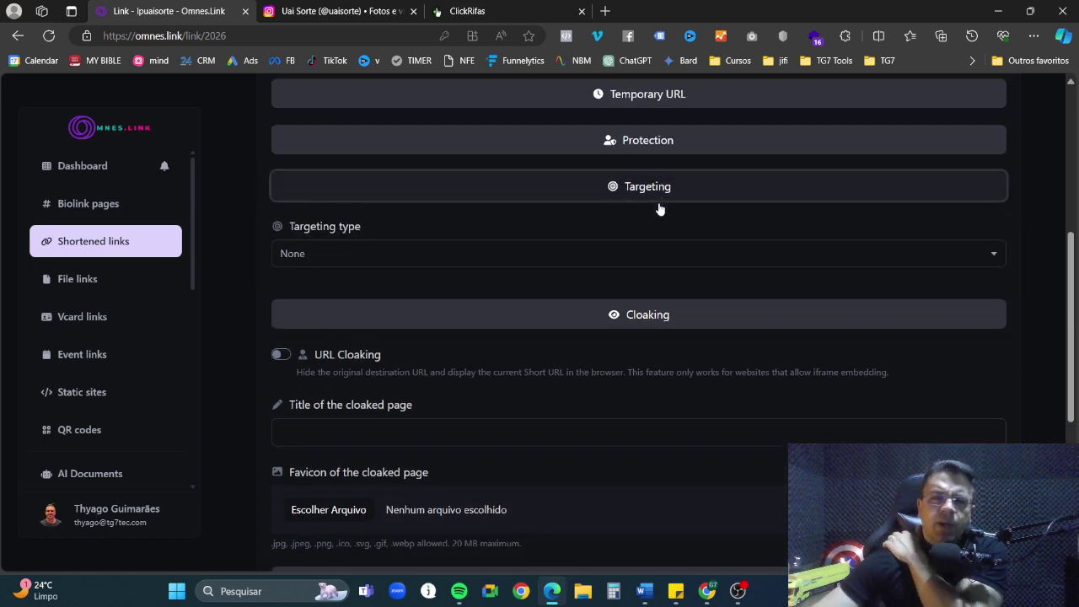
click(616, 305)
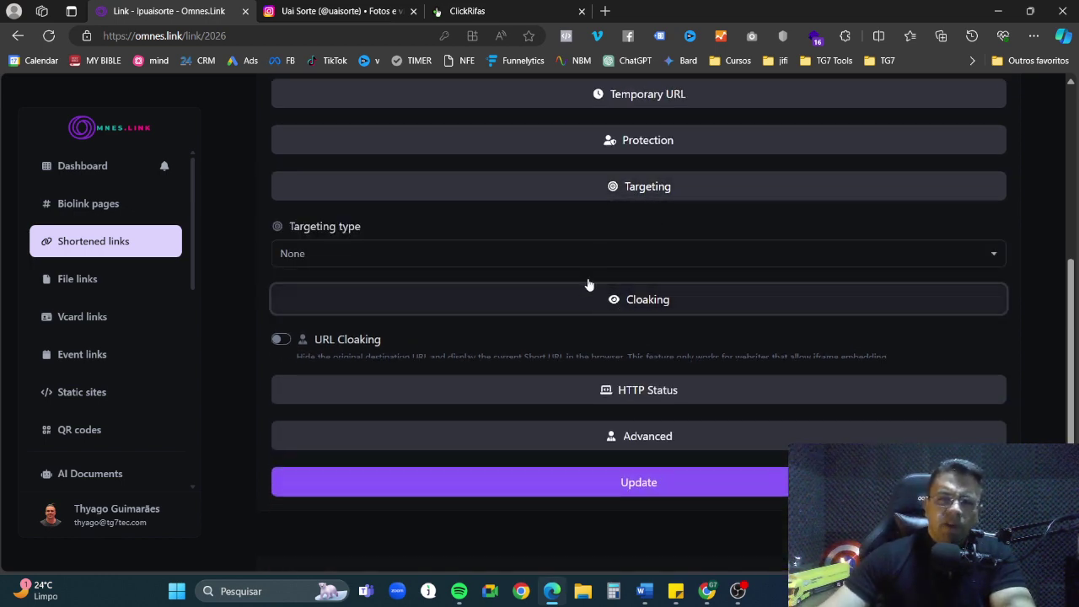
click(390, 257)
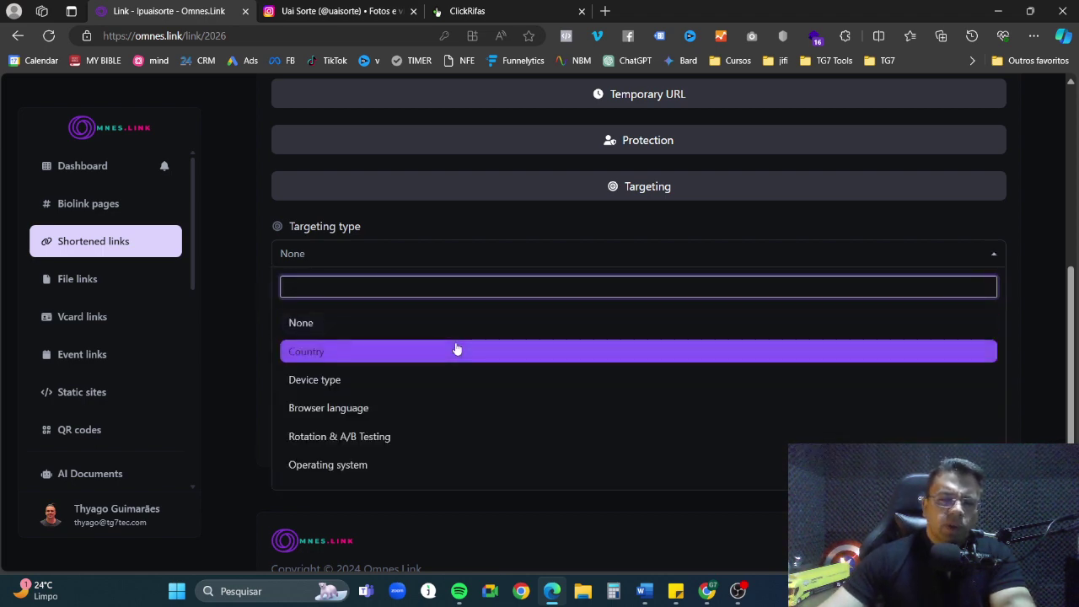
scroll(446, 362, down, 1)
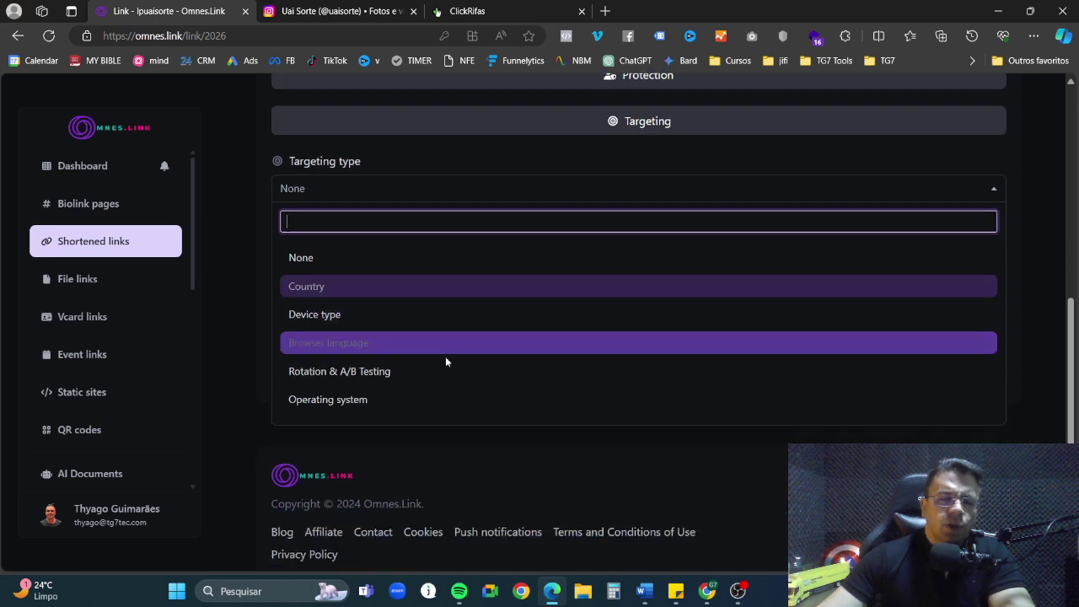
click(367, 392)
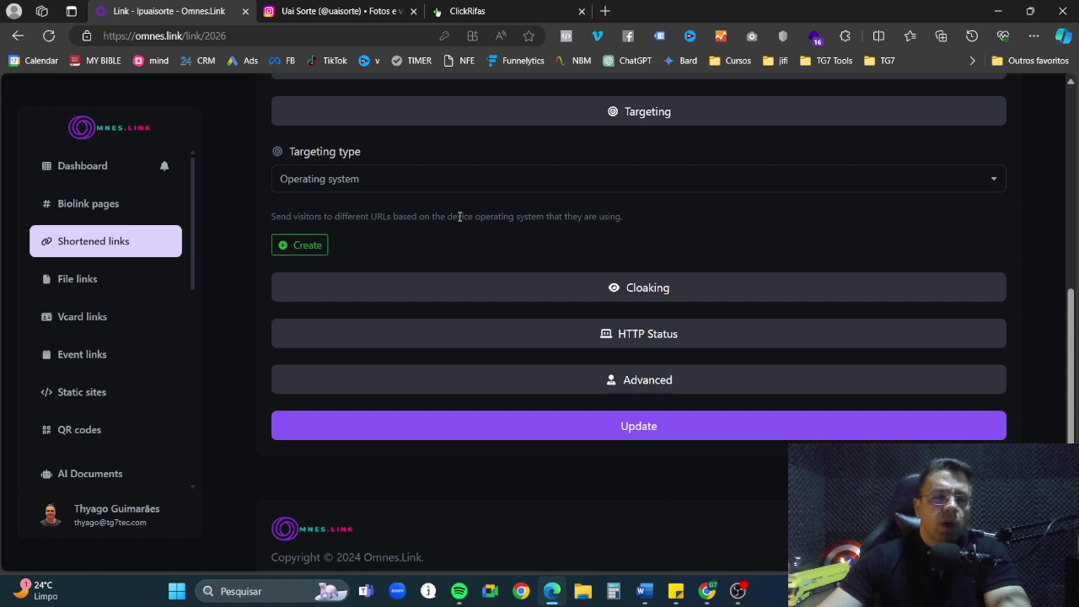
Create three operating system targeting rules, keeping the first on iOS and setting the second to Android.
click(313, 245)
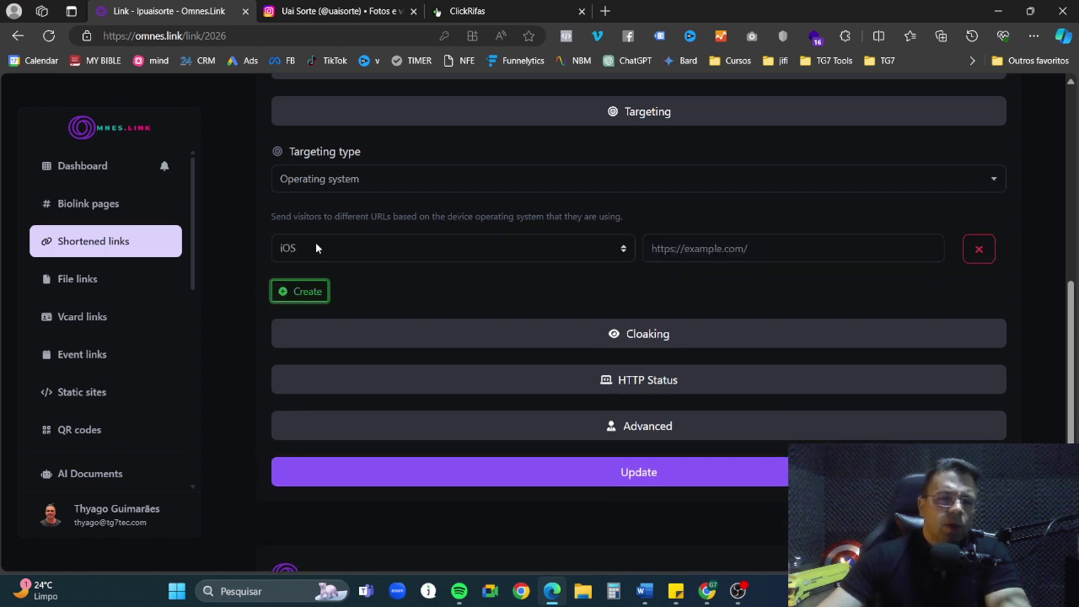
click(312, 291)
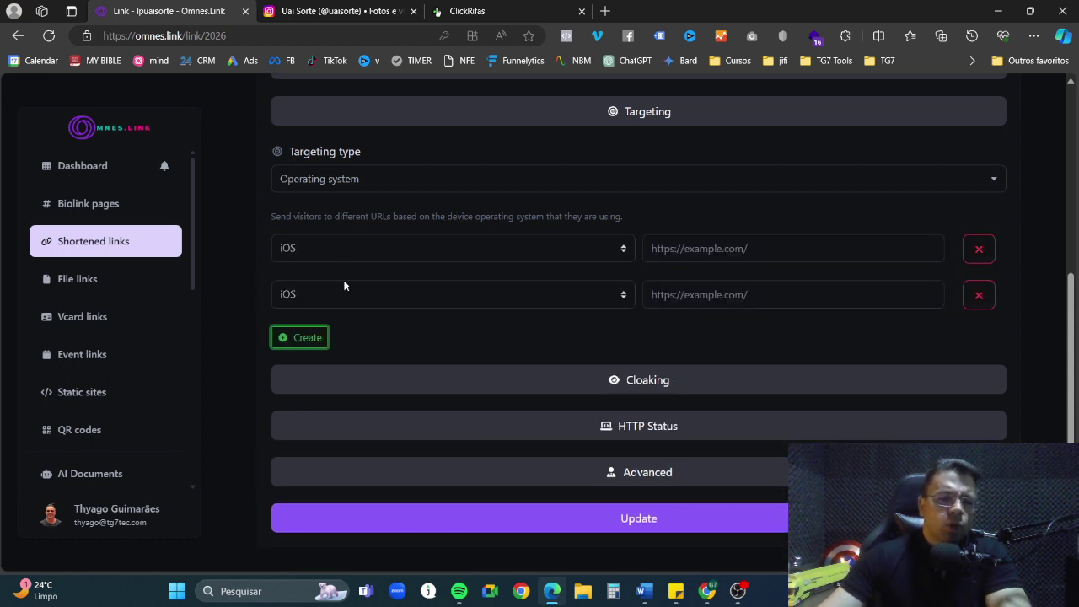
click(315, 338)
click(377, 341)
click(730, 376)
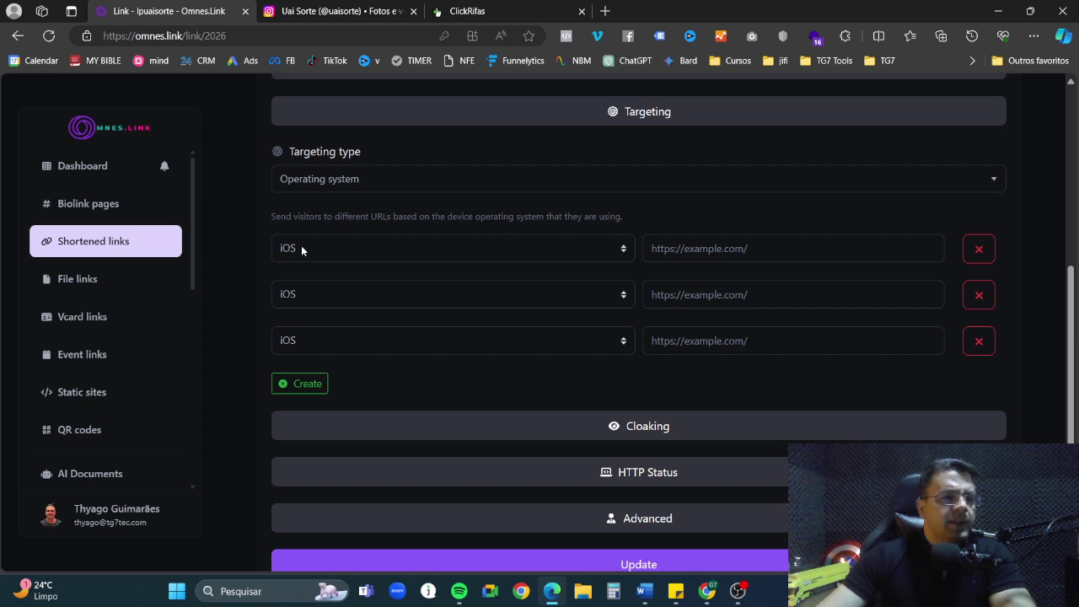
click(324, 297)
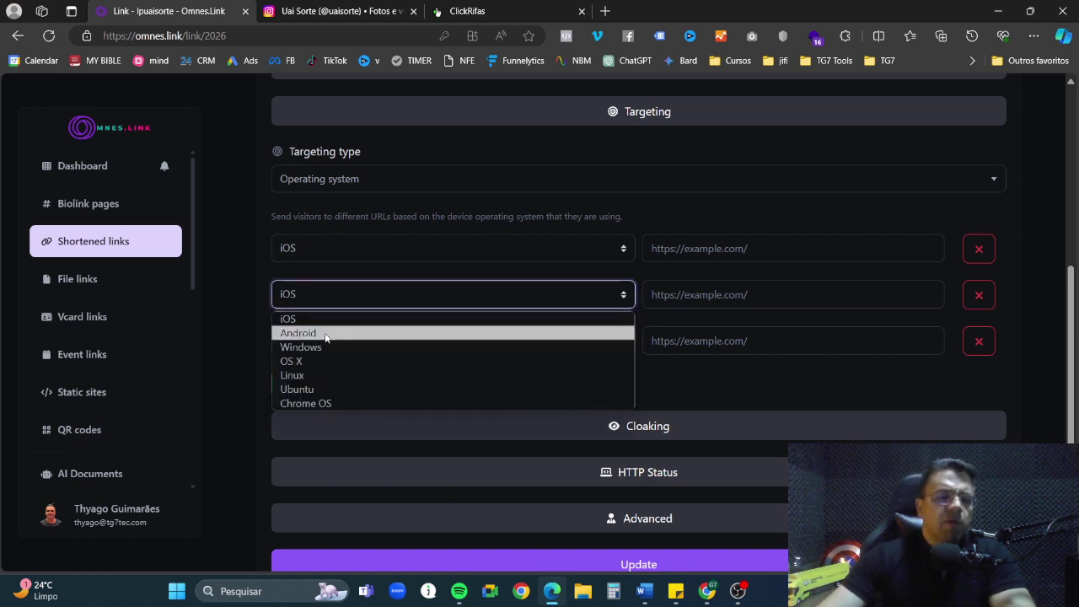
click(327, 334)
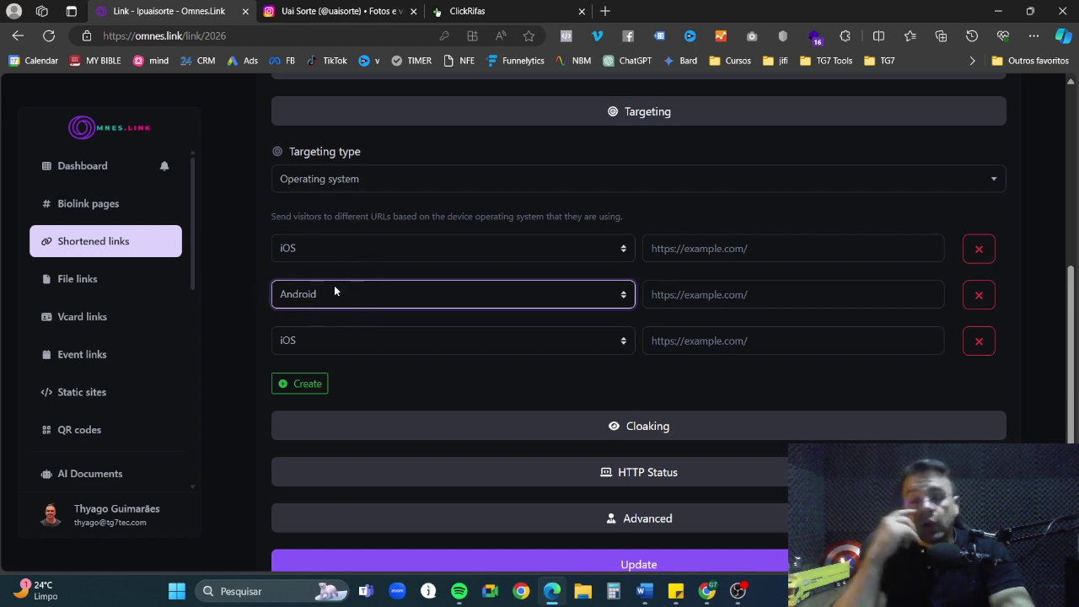
Keep Operating system as the targeting type, set the third rule to Windows and add a fourth rule for OS X.
click(383, 186)
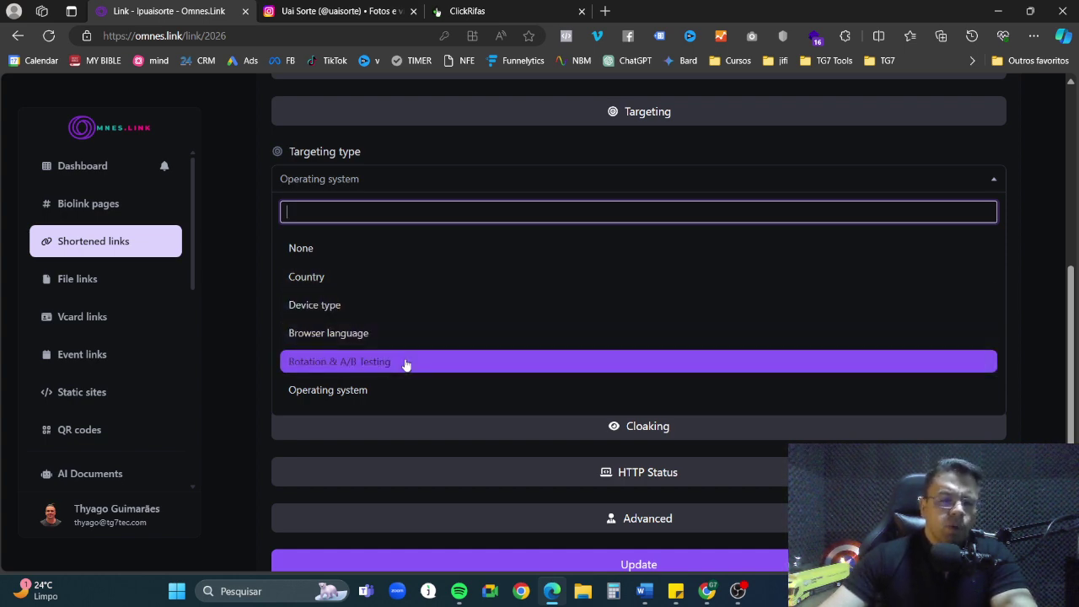
click(366, 392)
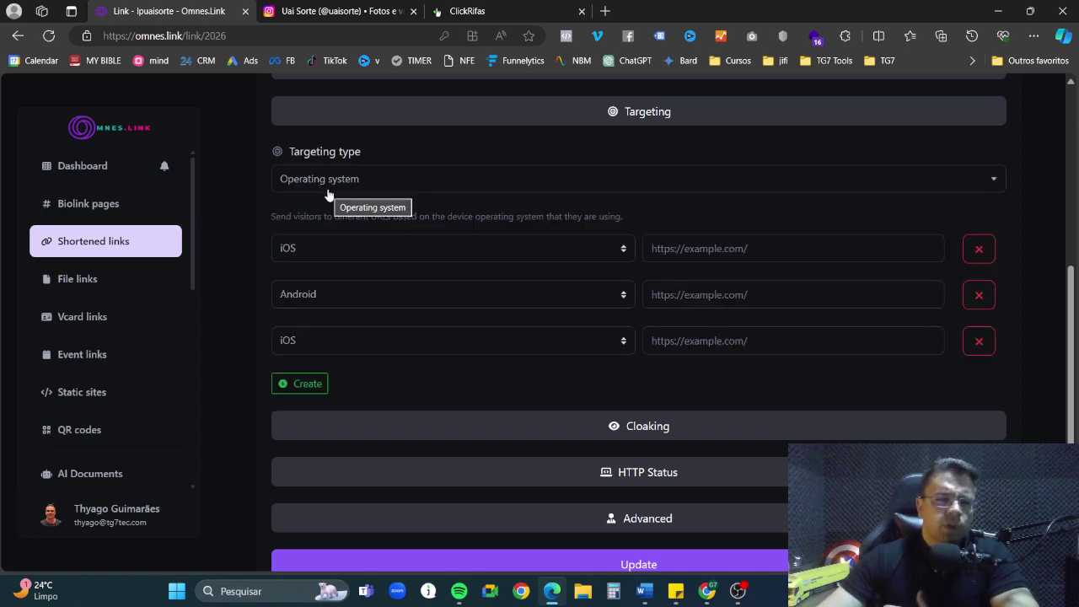
scroll(330, 193, down, 1)
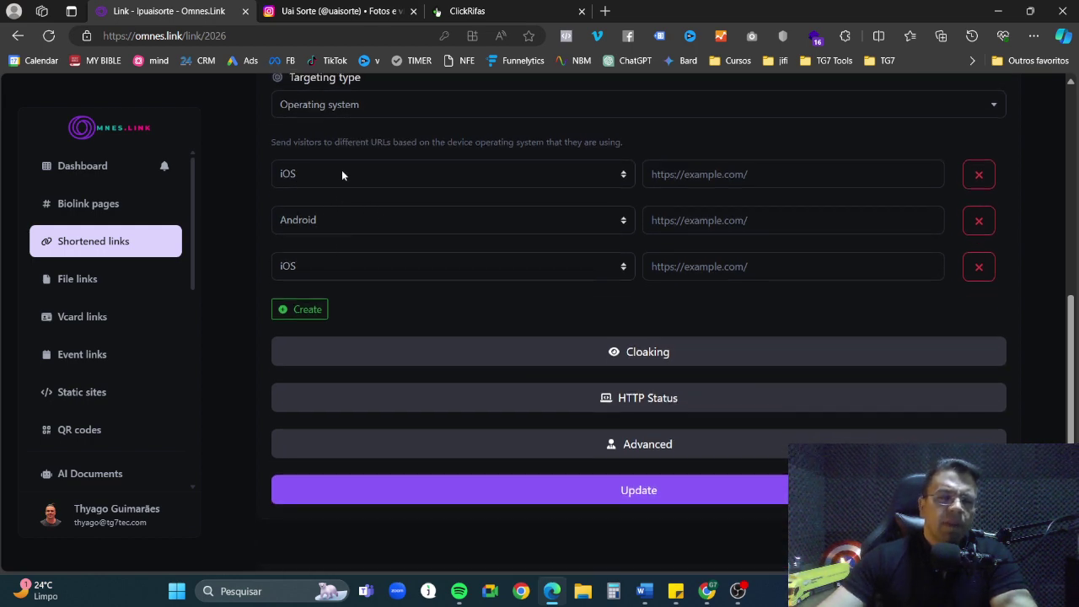
click(333, 268)
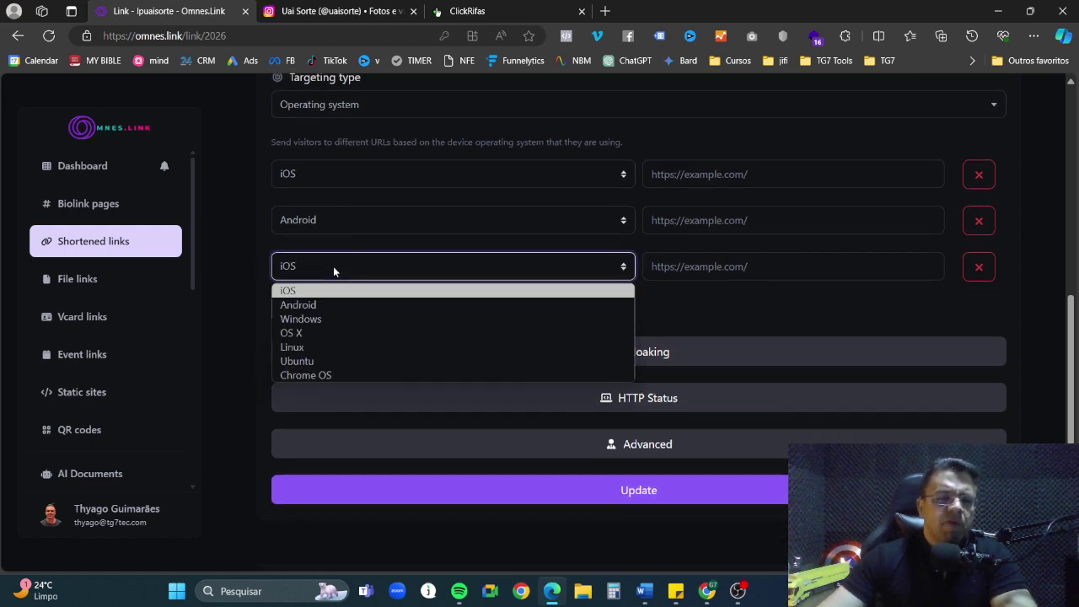
click(344, 318)
click(316, 306)
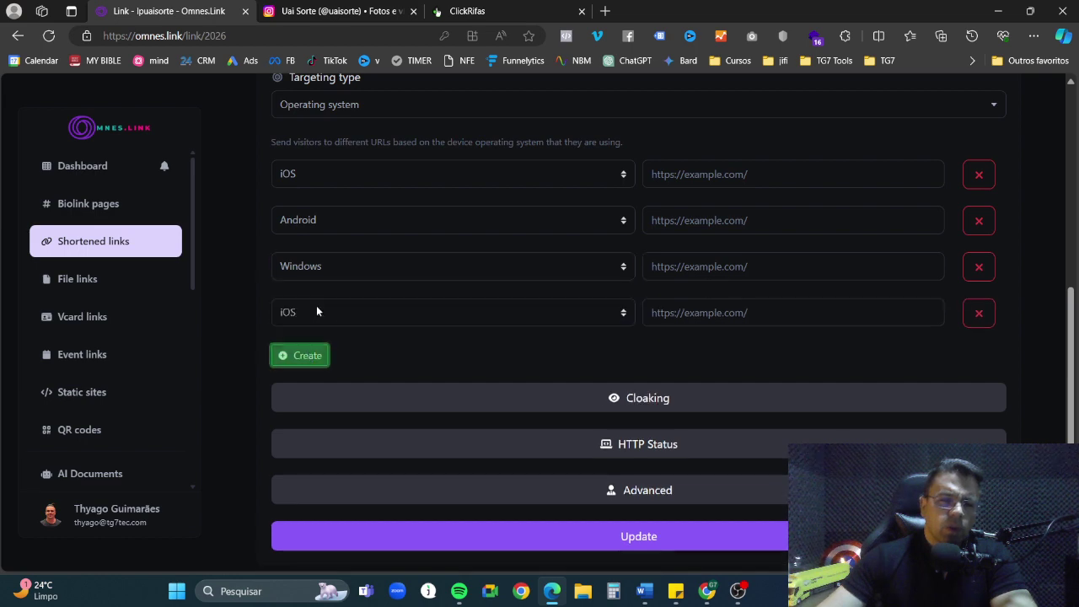
click(330, 313)
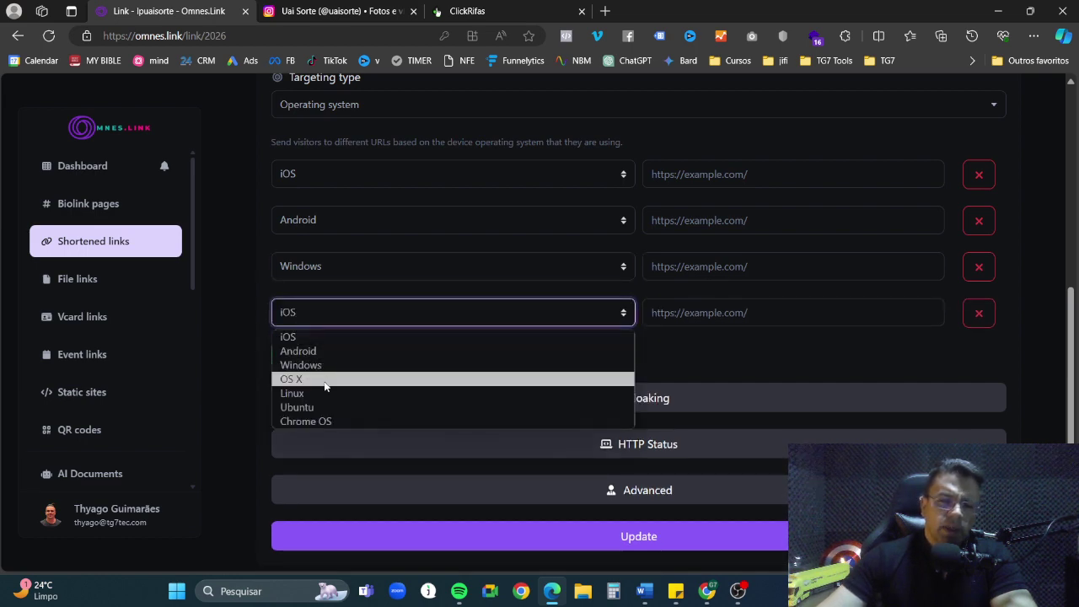
click(326, 377)
Add a fifth targeting rule for Linux and a sixth one for Ubuntu.
click(312, 356)
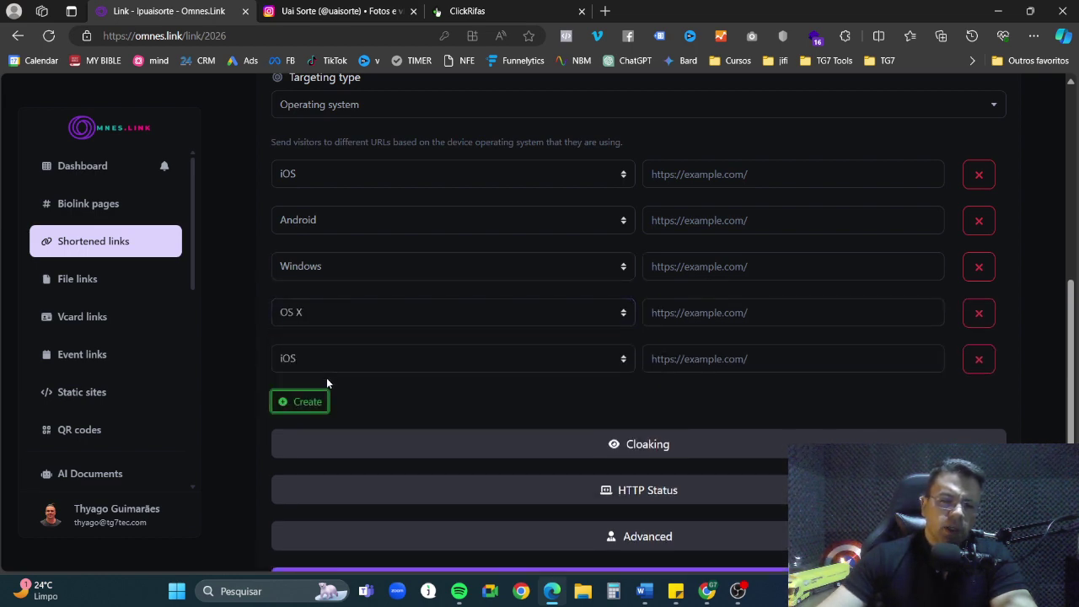
click(340, 356)
click(335, 440)
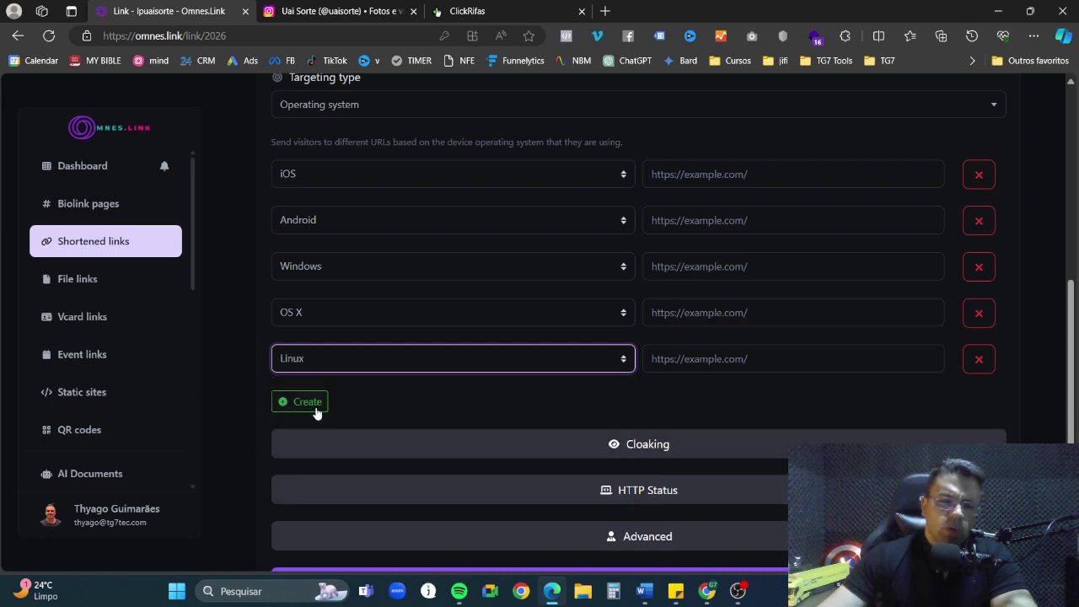
click(314, 409)
click(371, 412)
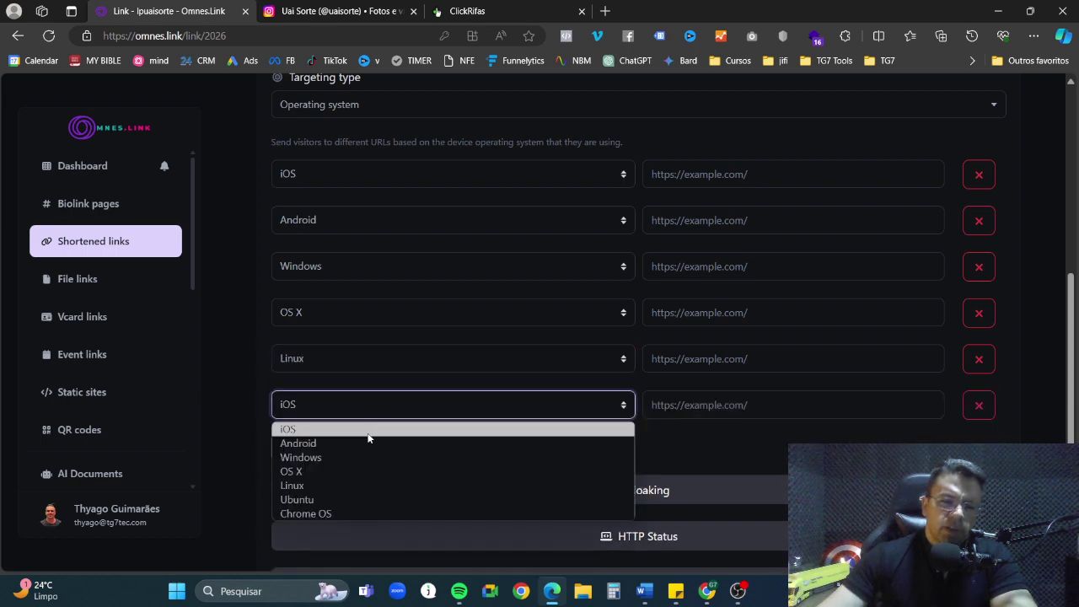
click(354, 498)
Add a seventh targeting rule for Chrome OS.
click(308, 448)
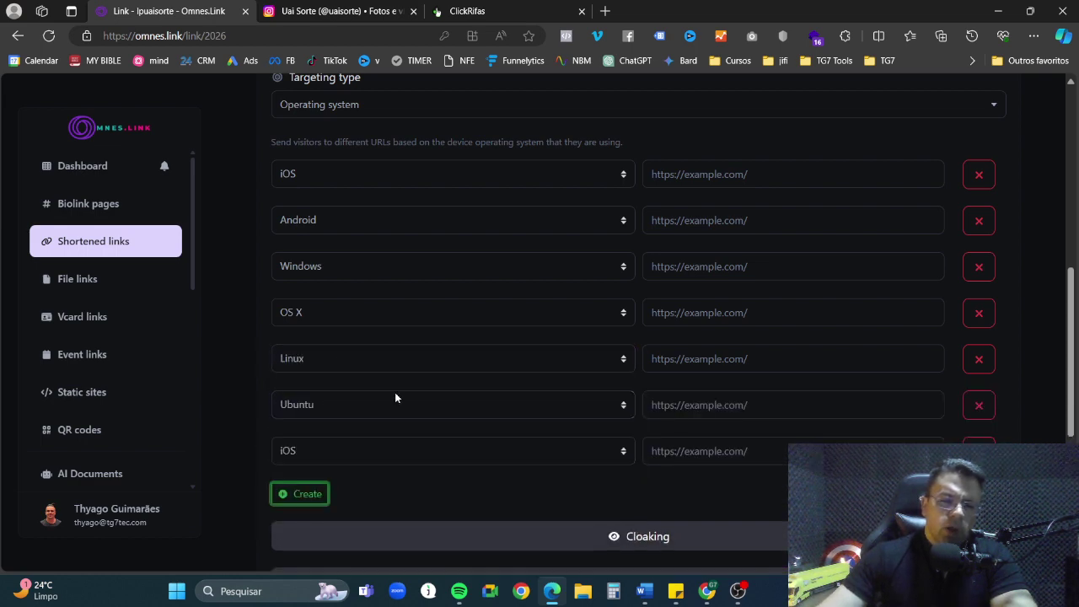
click(354, 452)
scroll(371, 450, down, 1)
click(345, 381)
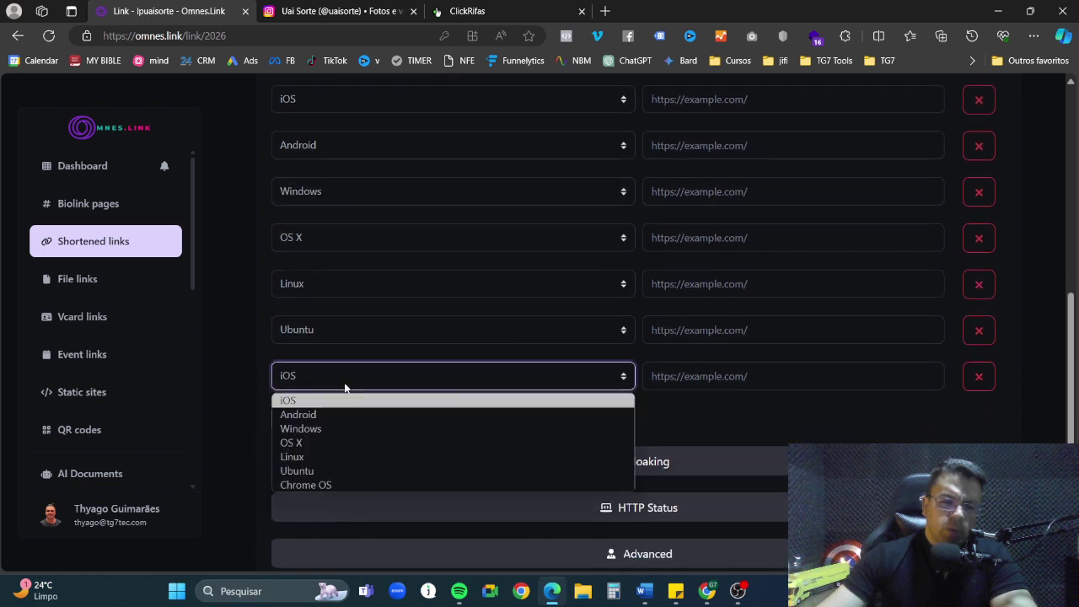
click(333, 483)
scroll(488, 368, up, 2)
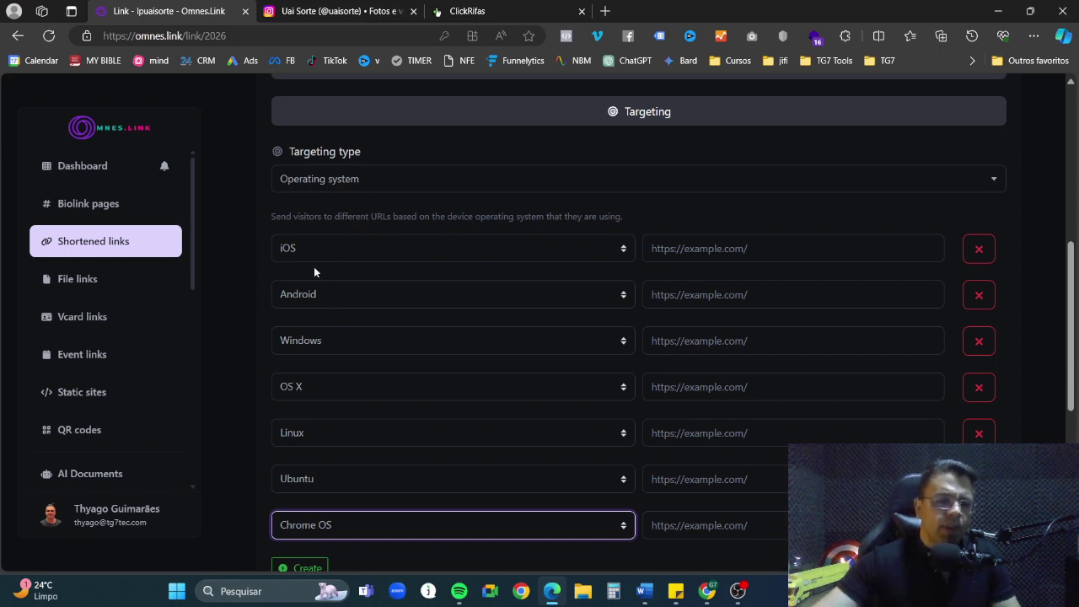
click(500, 11)
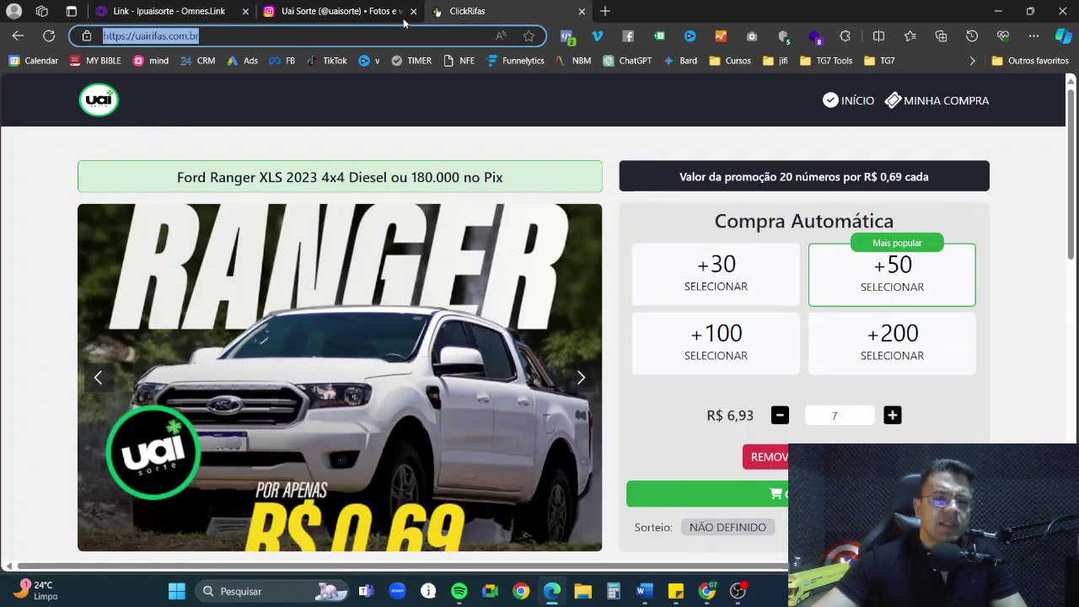
click(229, 35)
key(ctrl+c)
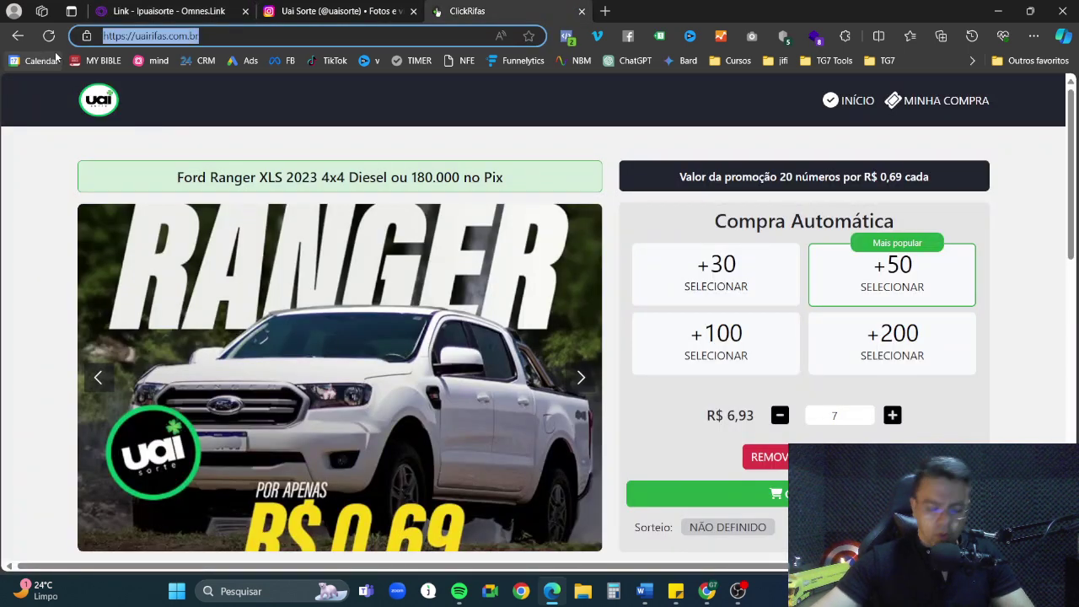
click(182, 10)
click(717, 249)
key(ctrl+v)
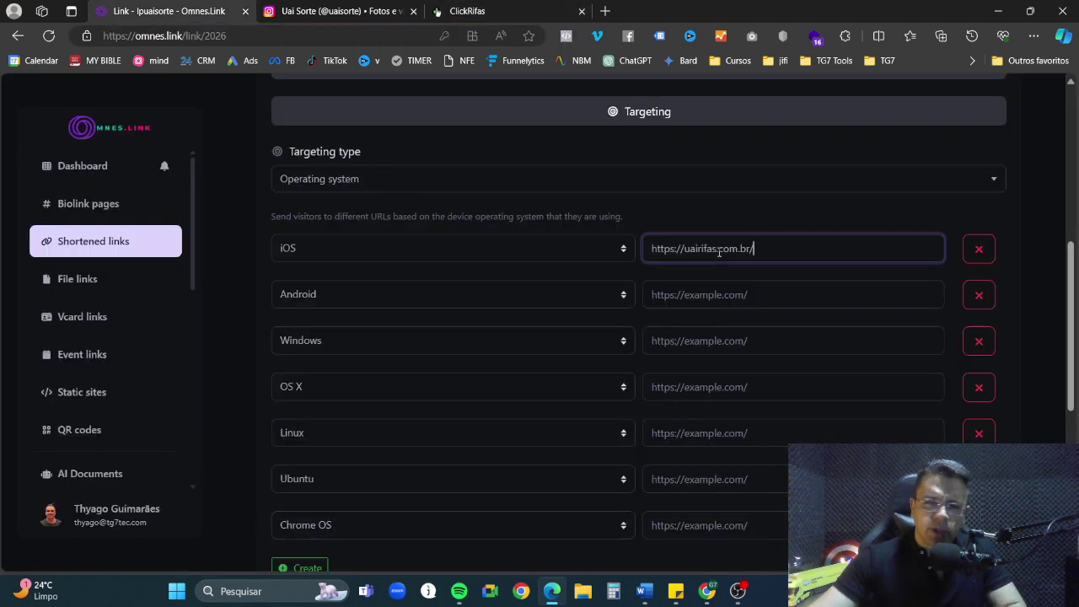
click(703, 290)
key(ctrl+v)
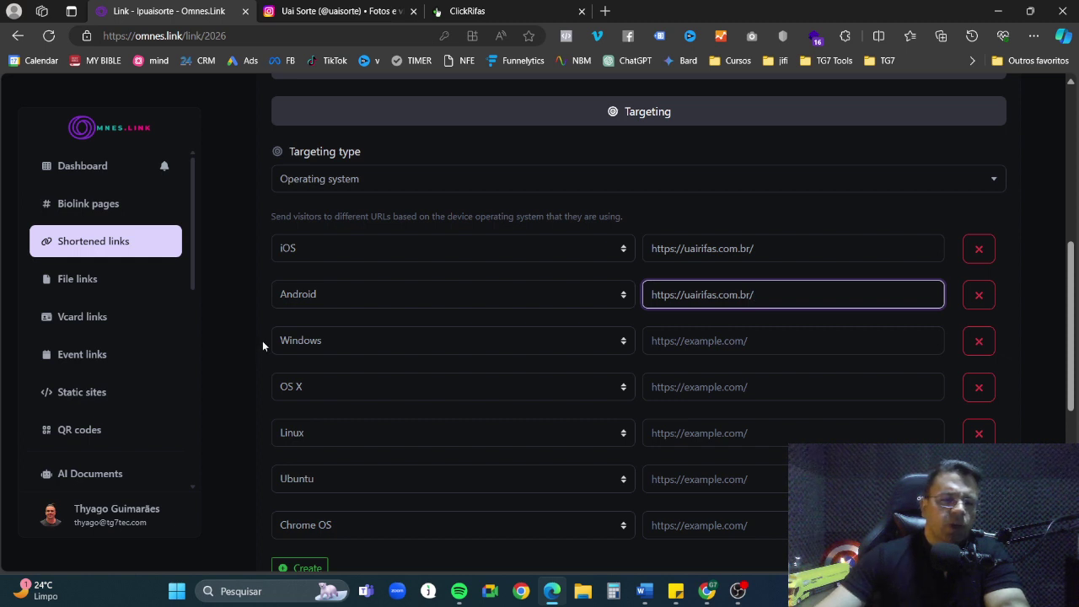
scroll(262, 341, down, 1)
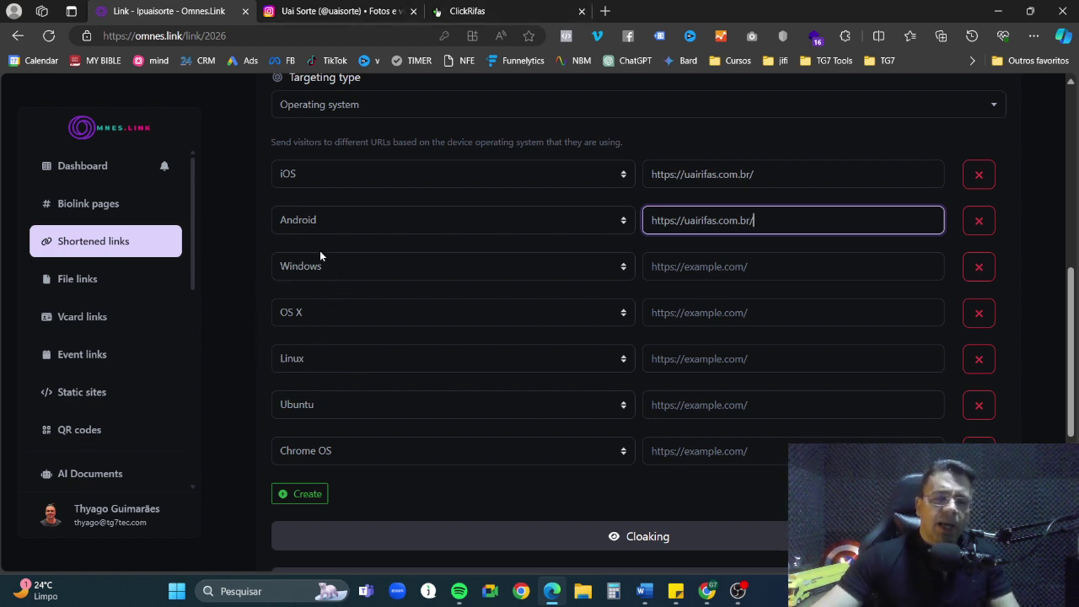
click(350, 12)
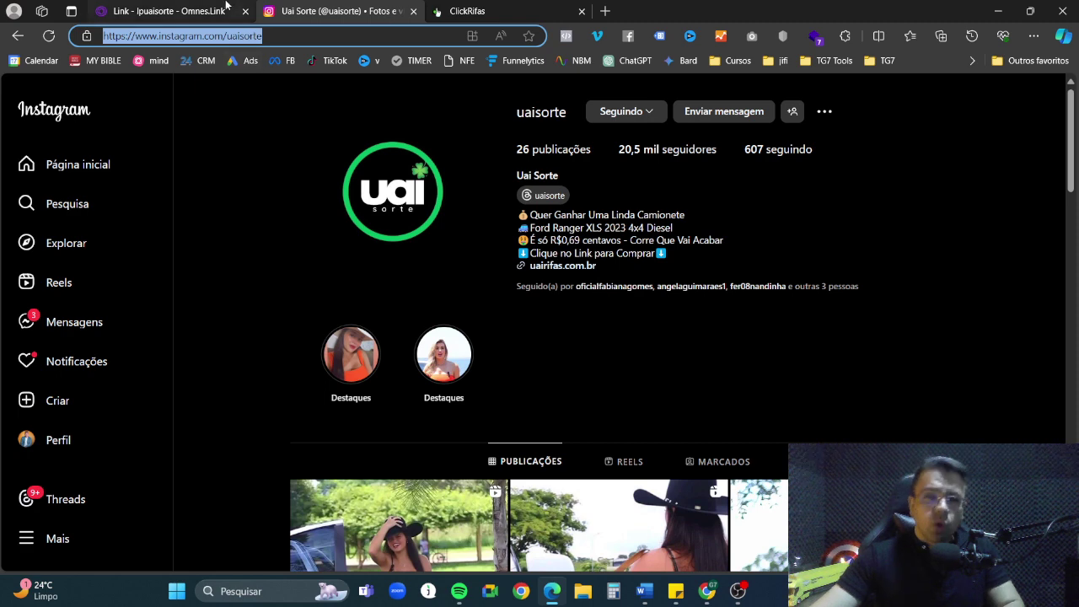
click(177, 11)
click(675, 267)
text(https://www.instagram.com/uaisorte)
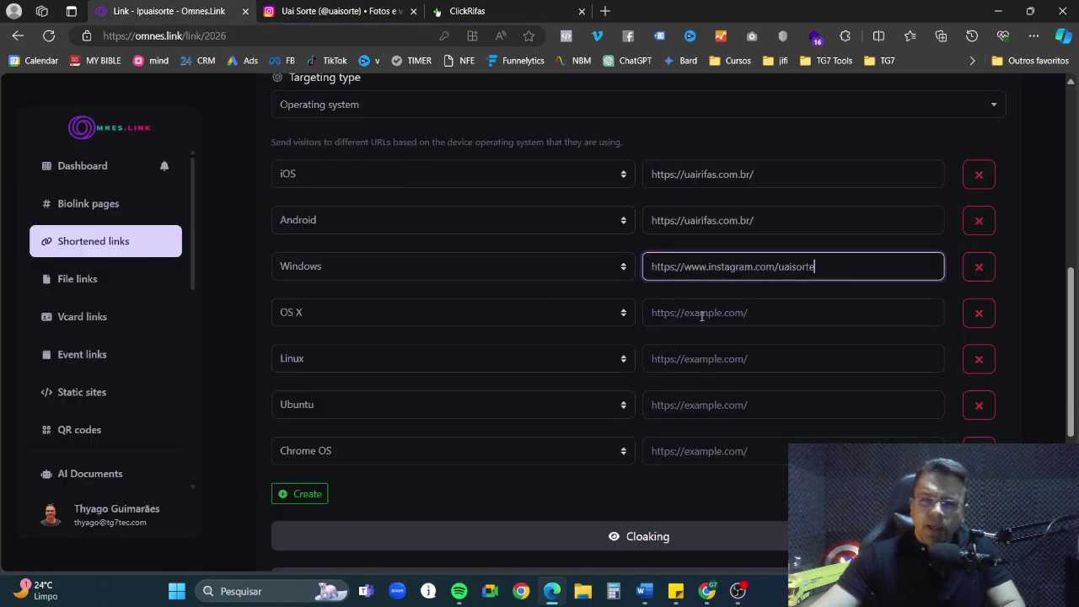
click(699, 313)
text(https://www.instagram.com/uaisorte)
click(683, 359)
text(https://www.instagram.com/uaisorte)
click(690, 405)
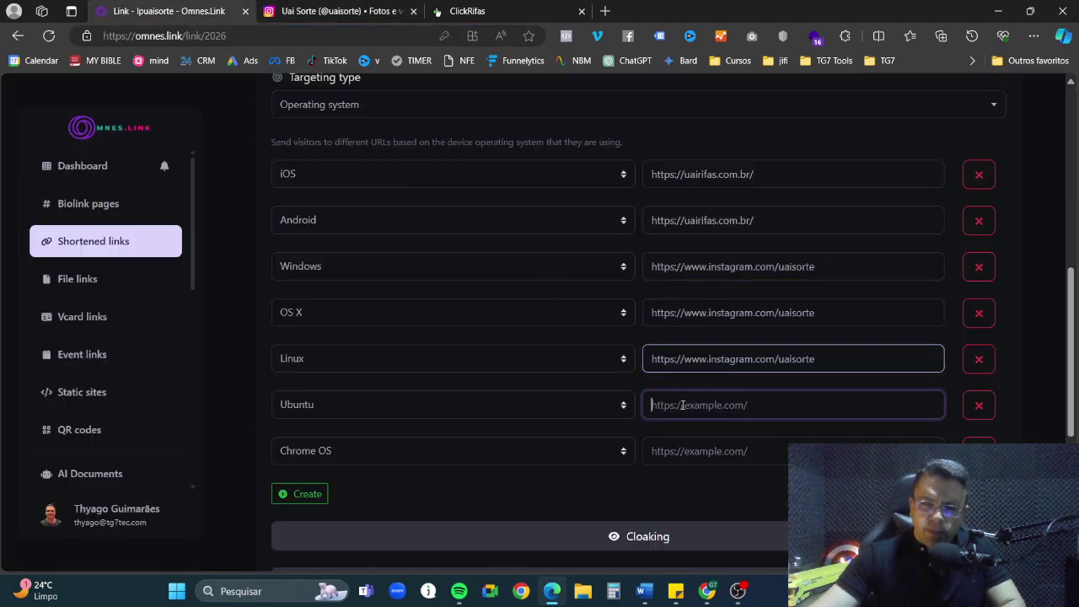
text(https://www.instagram.com/uaisorte)
click(690, 451)
text(https://www.instagram.com/uaisorte)
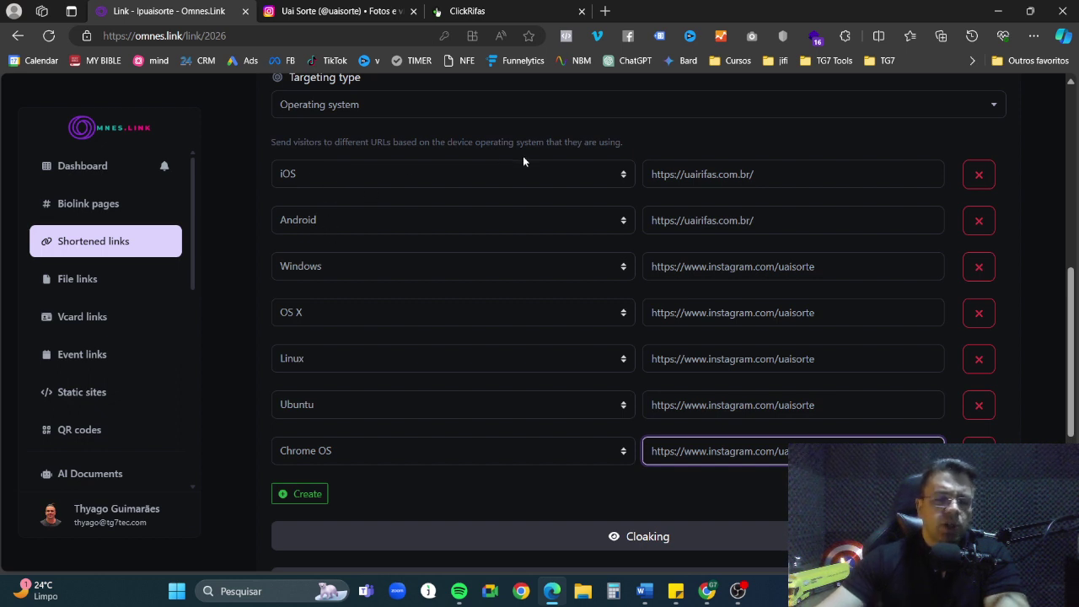
Open the link's cloaking options and turn on URL Cloaking.
scroll(523, 160, down, 3)
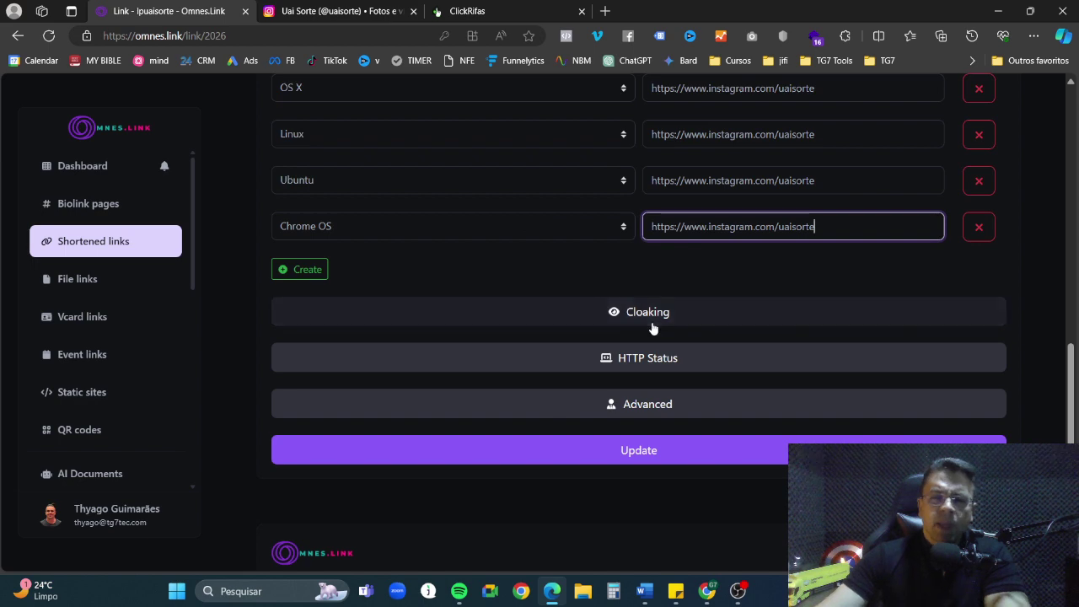
click(645, 320)
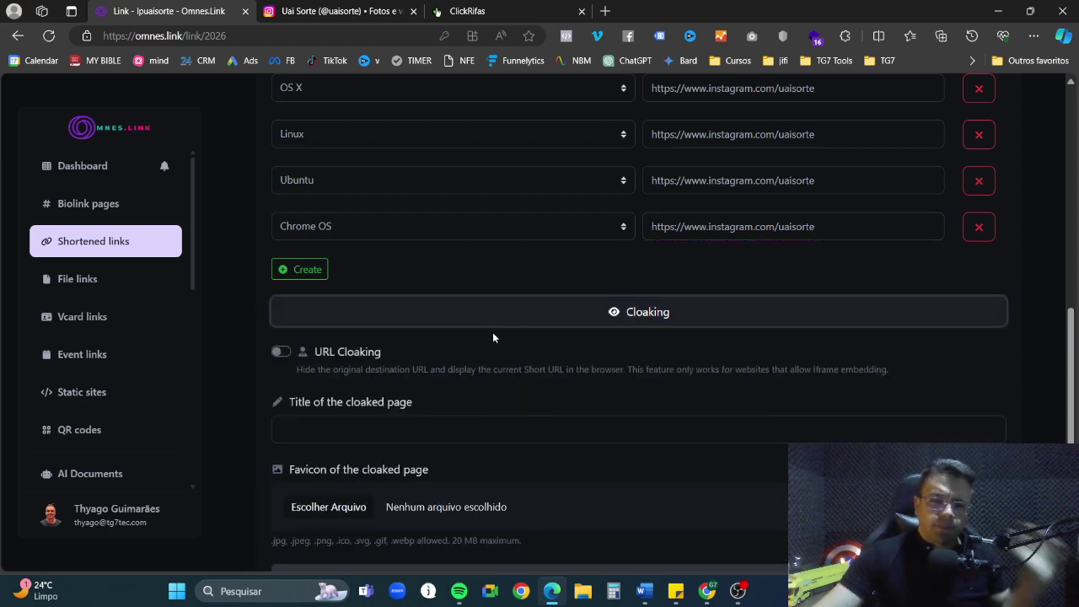
scroll(494, 338, down, 1)
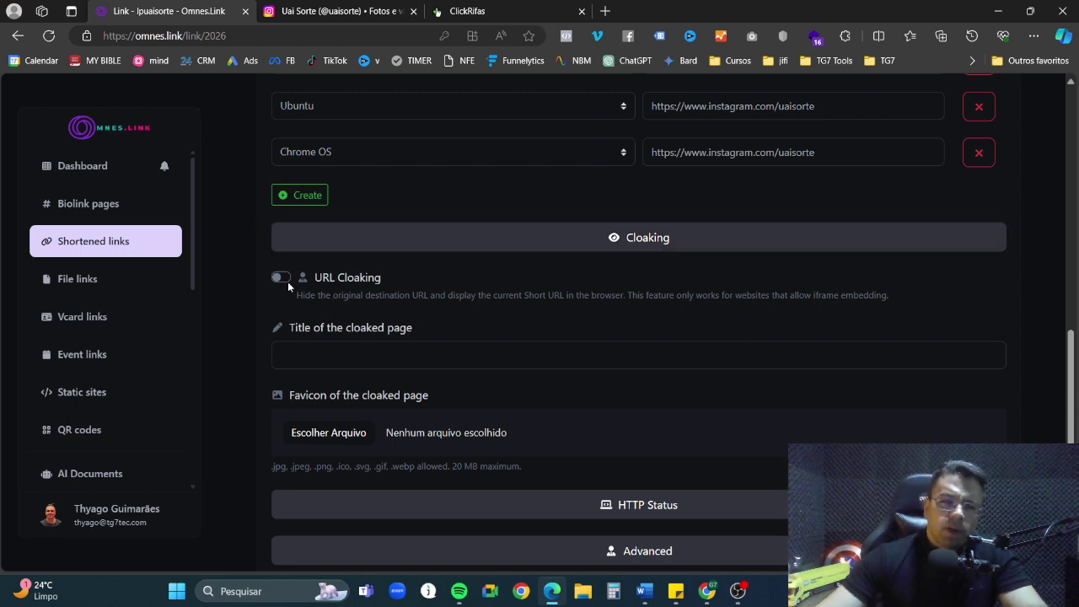
click(284, 279)
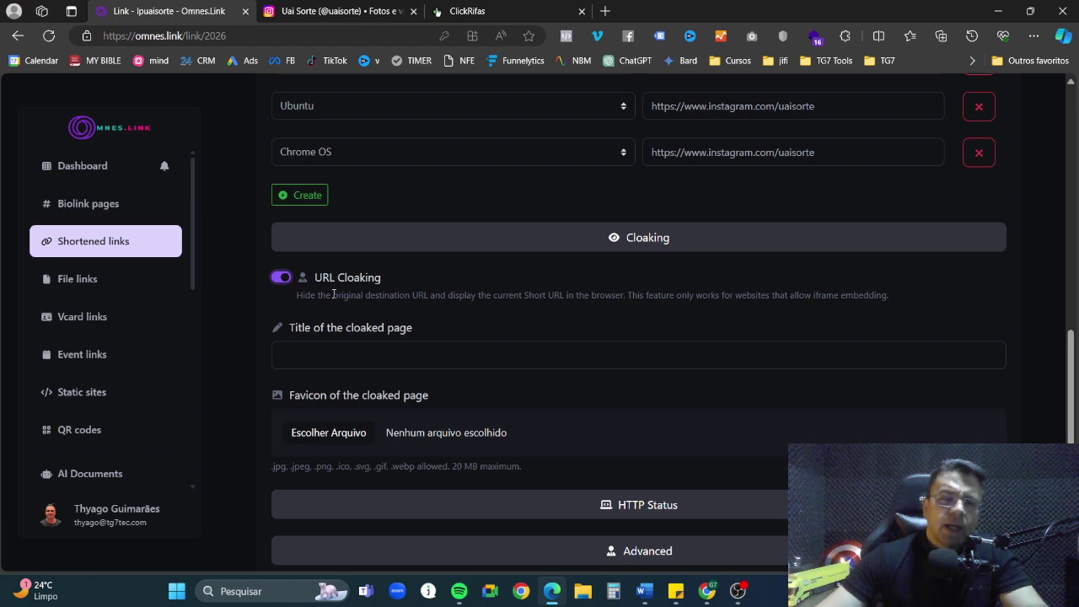
Enter NOME DA SUA RIFA as the title of the cloaked page.
drag(295, 297, 424, 301)
click(375, 349)
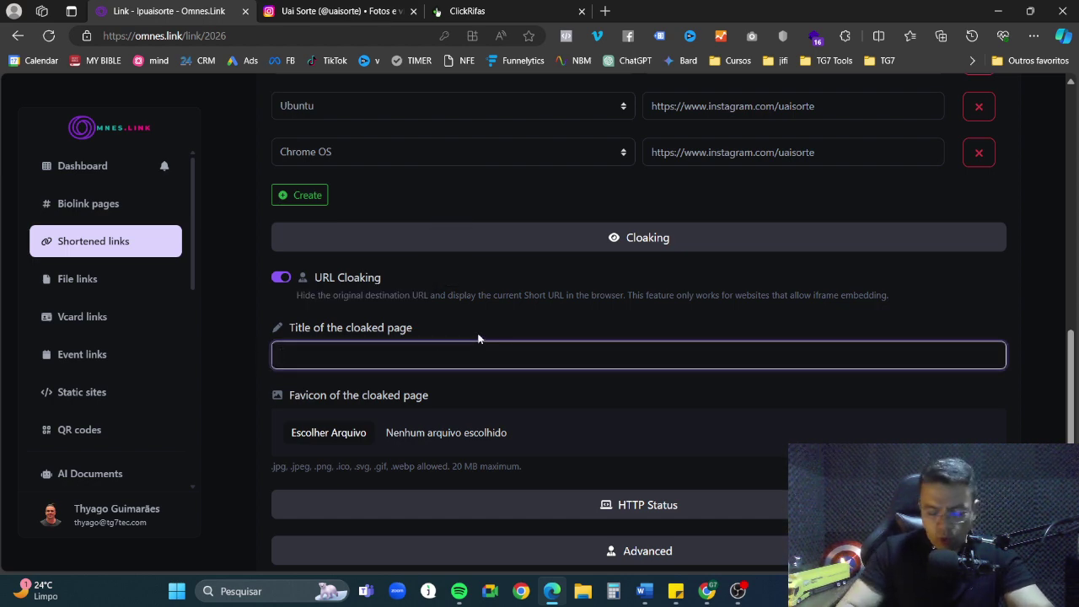
text(no)
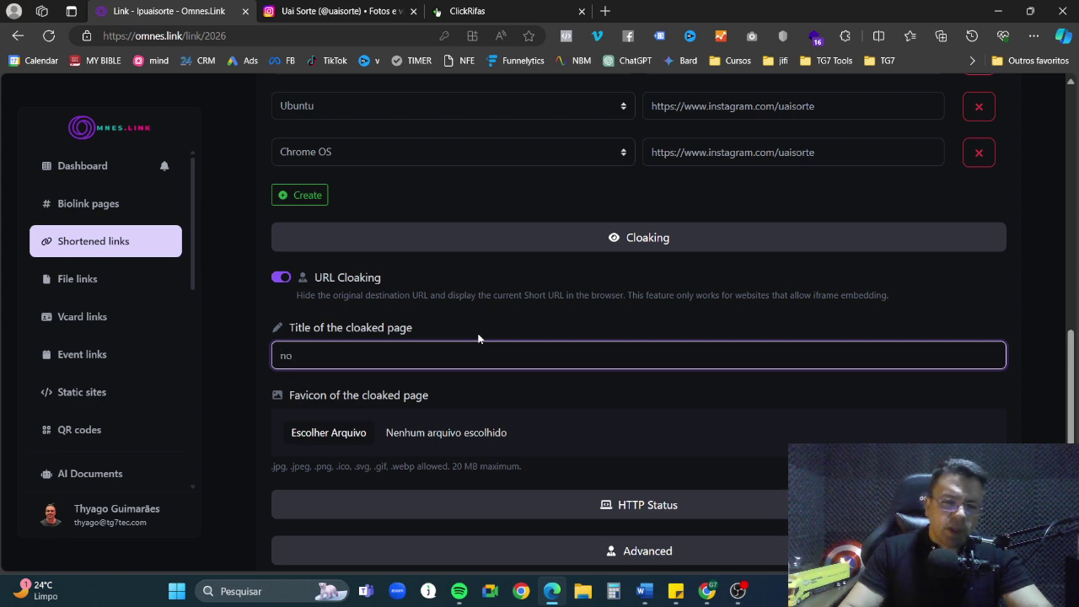
text(meOME DA S)
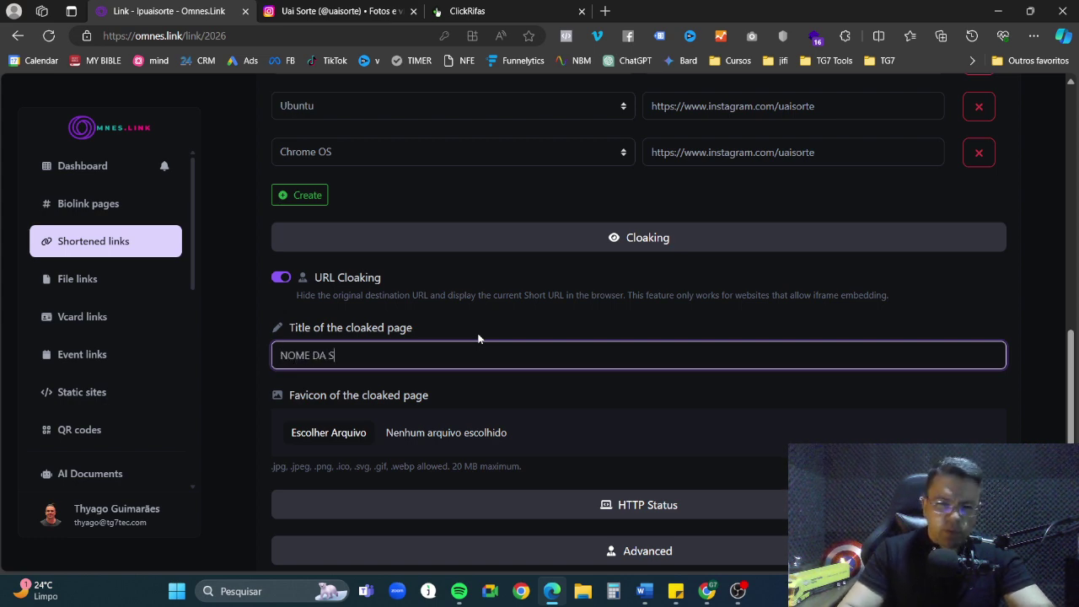
text(UA RIFA)
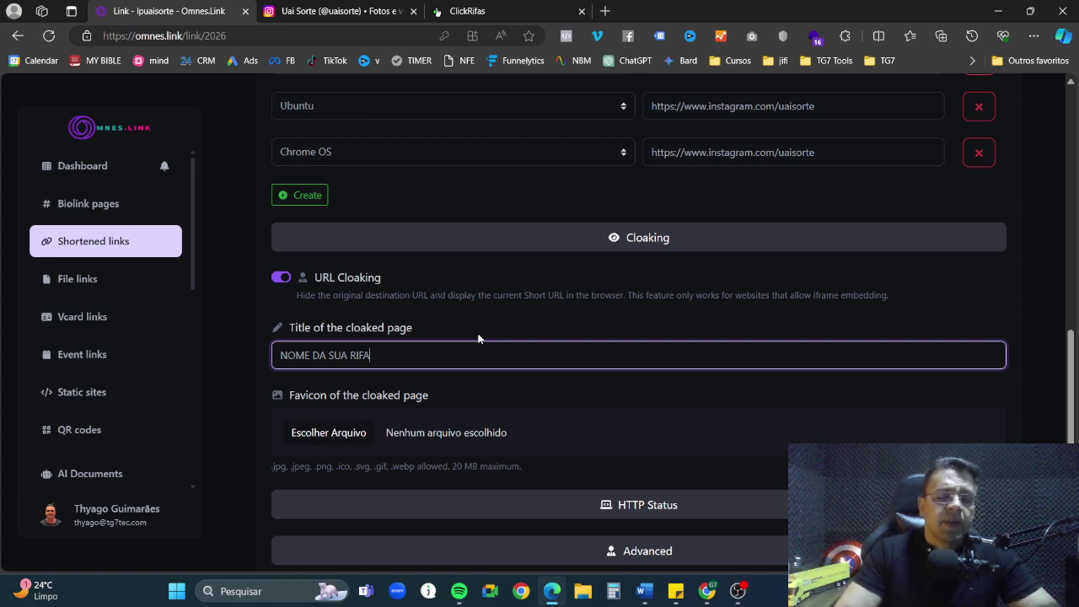
Replace the title of the cloaked page with COMPRE AGORA.
key(BackSpace)
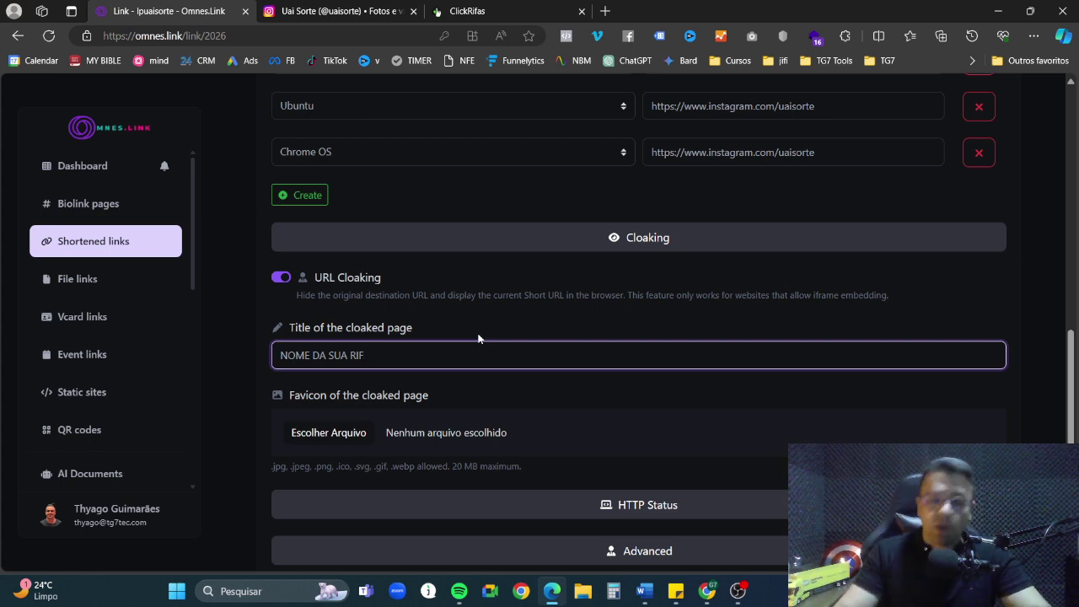
key(BackSpace)
key(BackSpace)
key(BackSpace)
key(BackSpace)
key(BackSpace)
key(BackSpace)
key(BackSpace)
key(BackSpace)
key(BackSpace)
key(BackSpace)
key(BackSpace)
key(BackSpace)
key(BackSpace)
key(BackSpace)
text(CO)
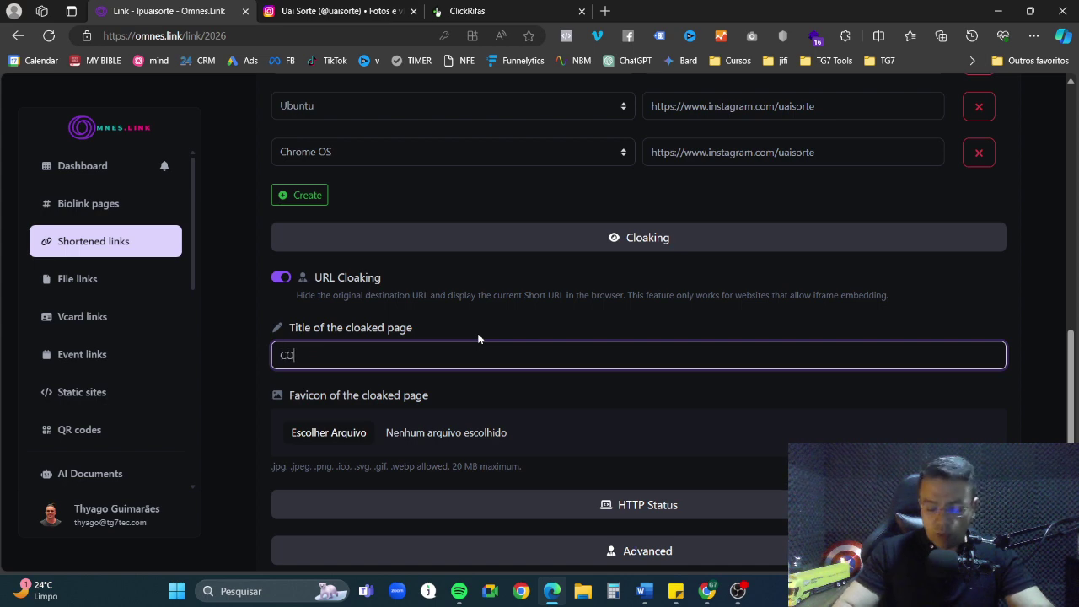
text(MPRE)
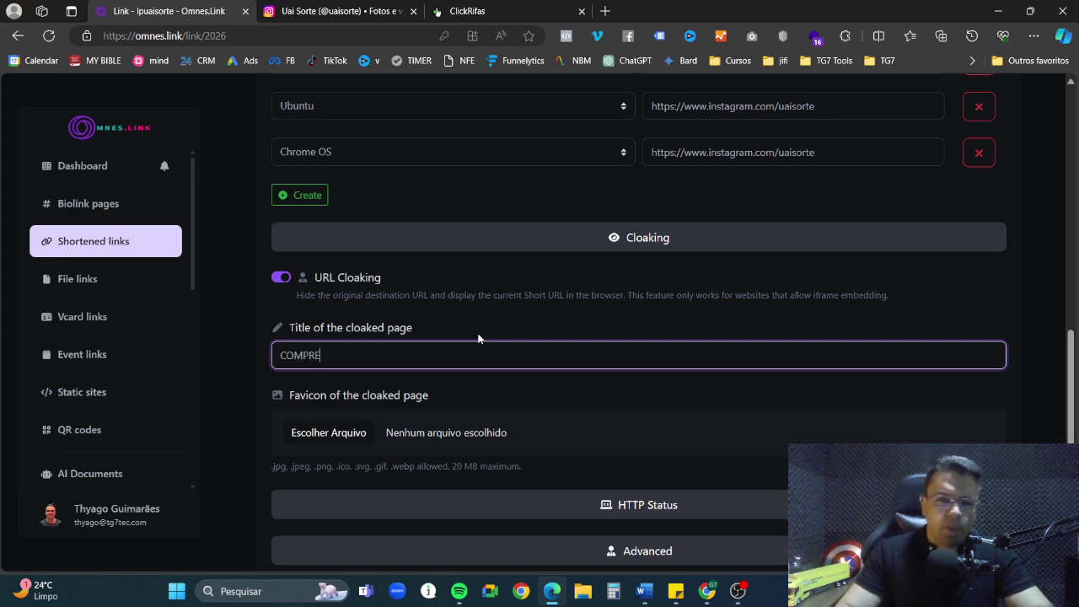
text( AGAI)
key(BackSpace)
key(BackSpace)
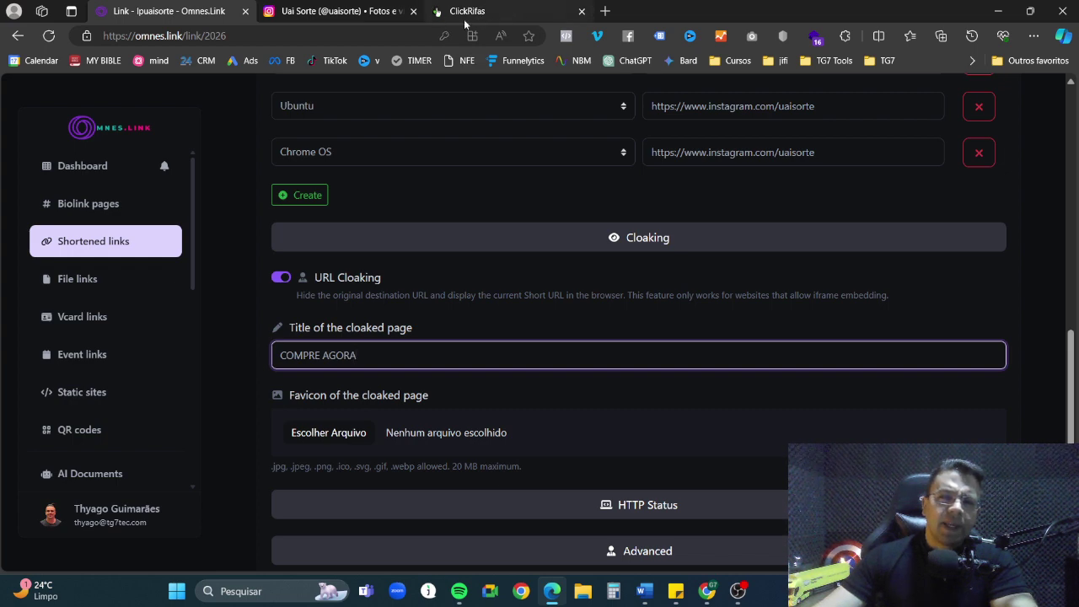
mouse_move(469, 10)
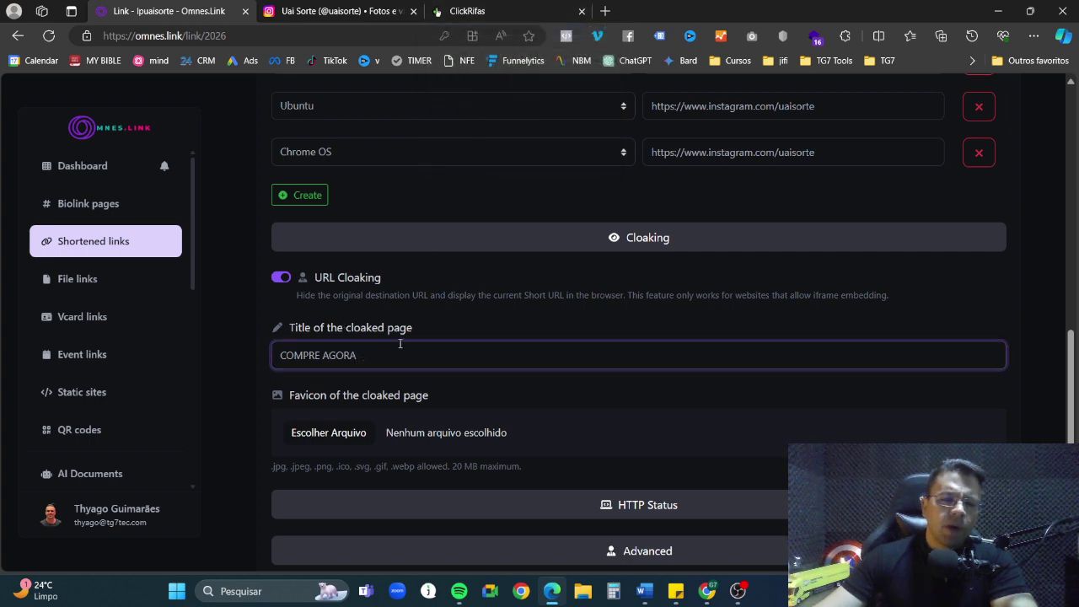
Set the favicon of the cloaked page to the image "sorte prêmios logo - redes sociais" from the Downloads folder.
scroll(400, 344, down, 1)
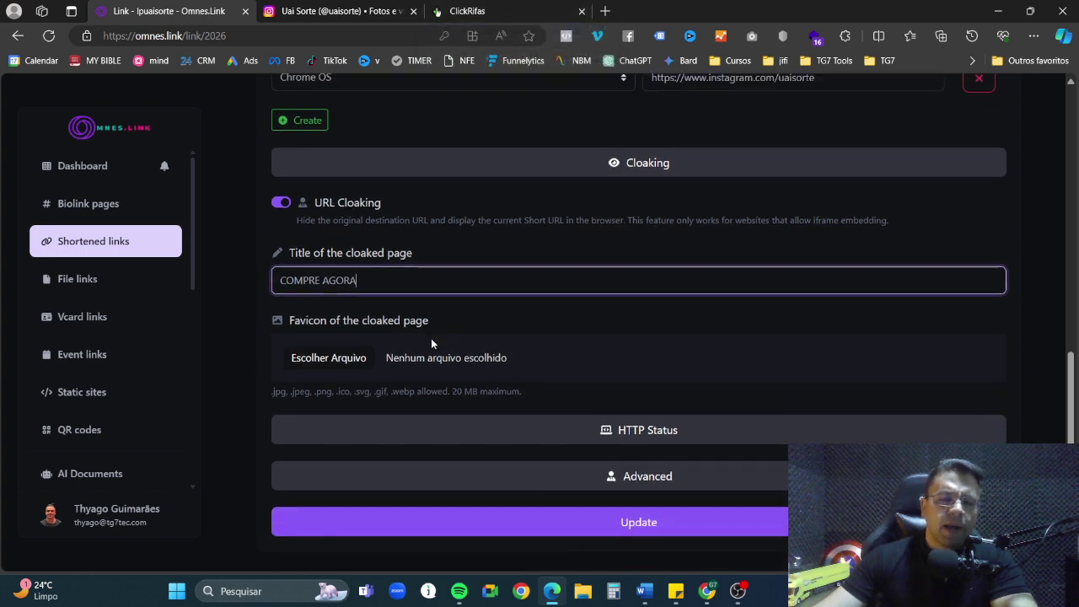
click(335, 363)
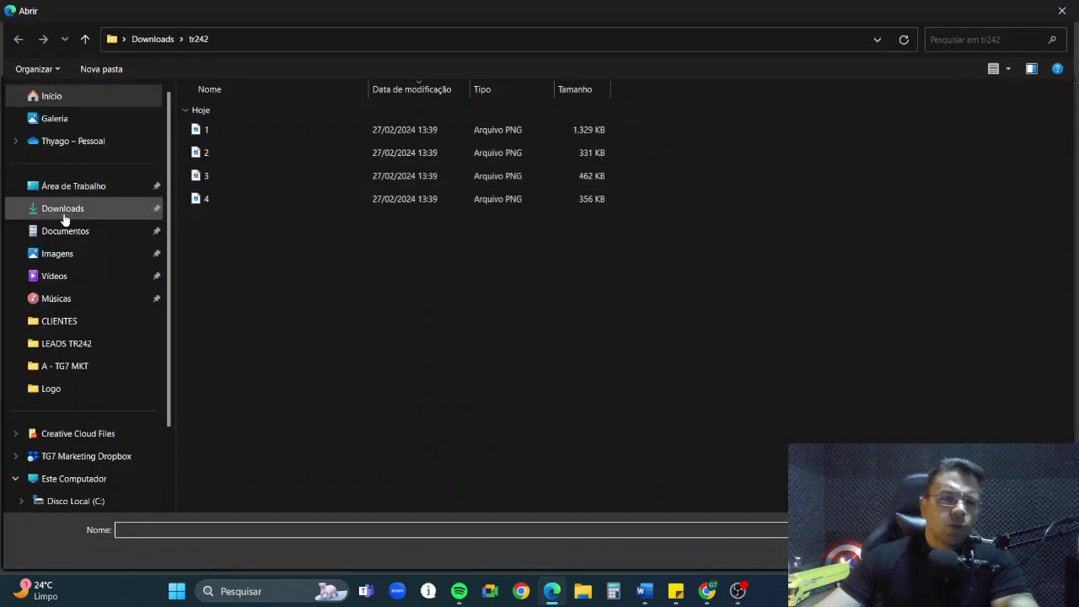
click(71, 209)
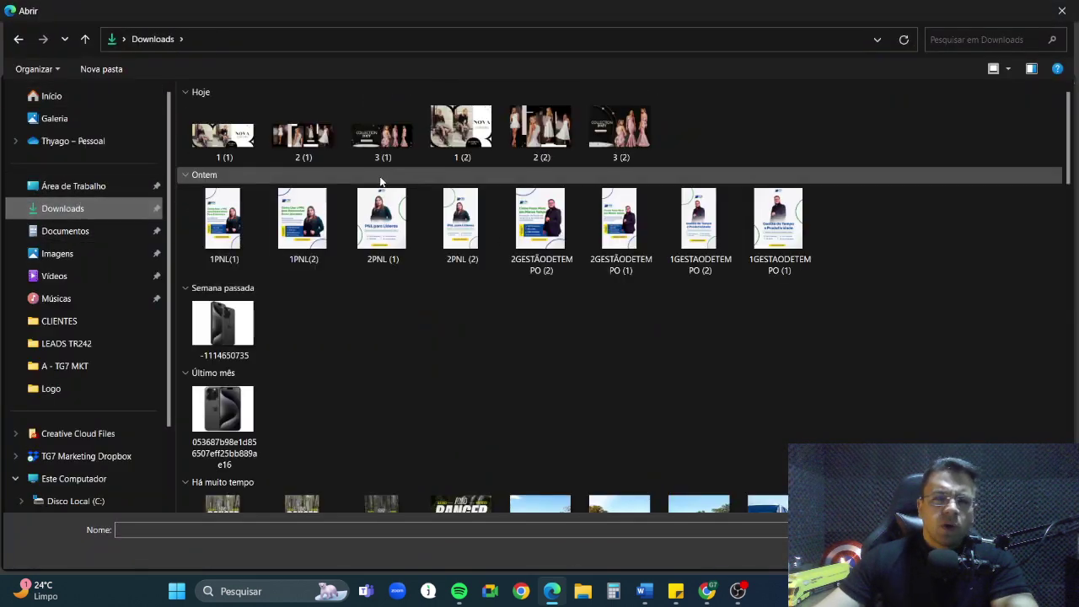
scroll(530, 215, down, 3)
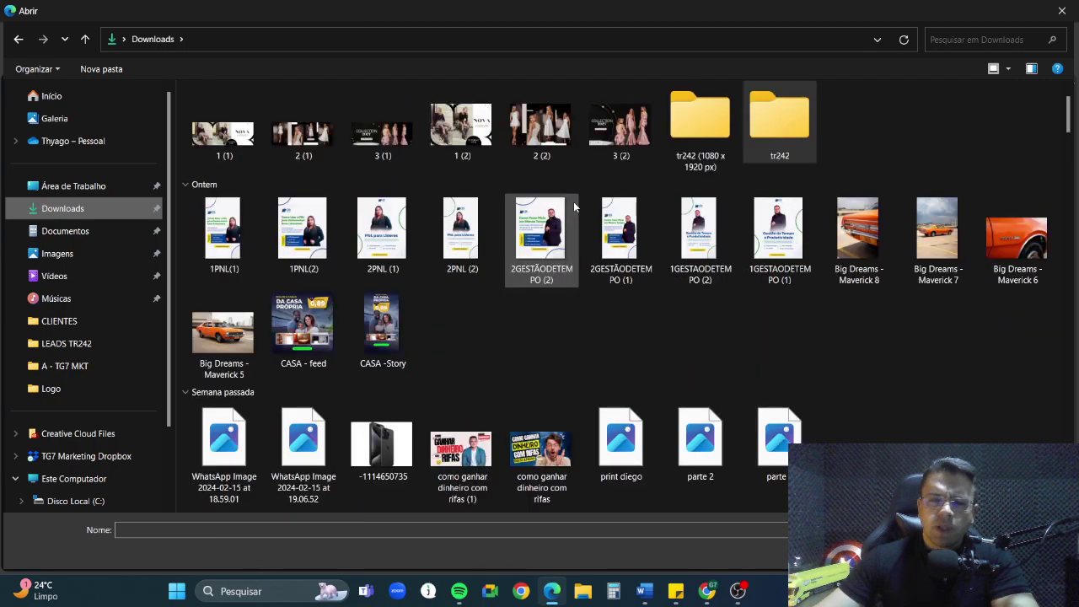
scroll(590, 211, down, 5)
scroll(647, 211, down, 15)
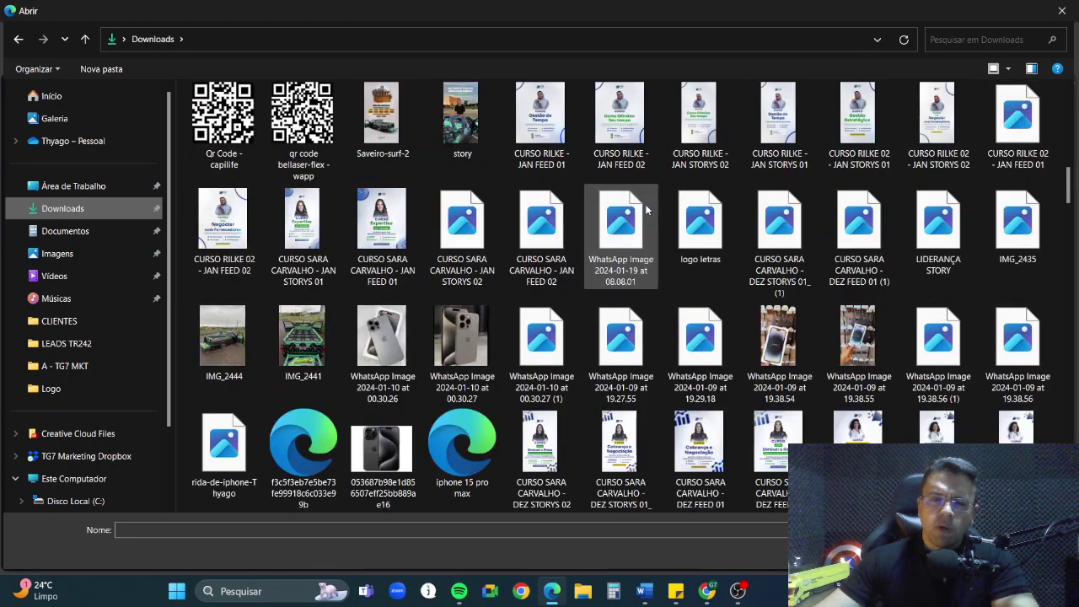
scroll(647, 211, down, 6)
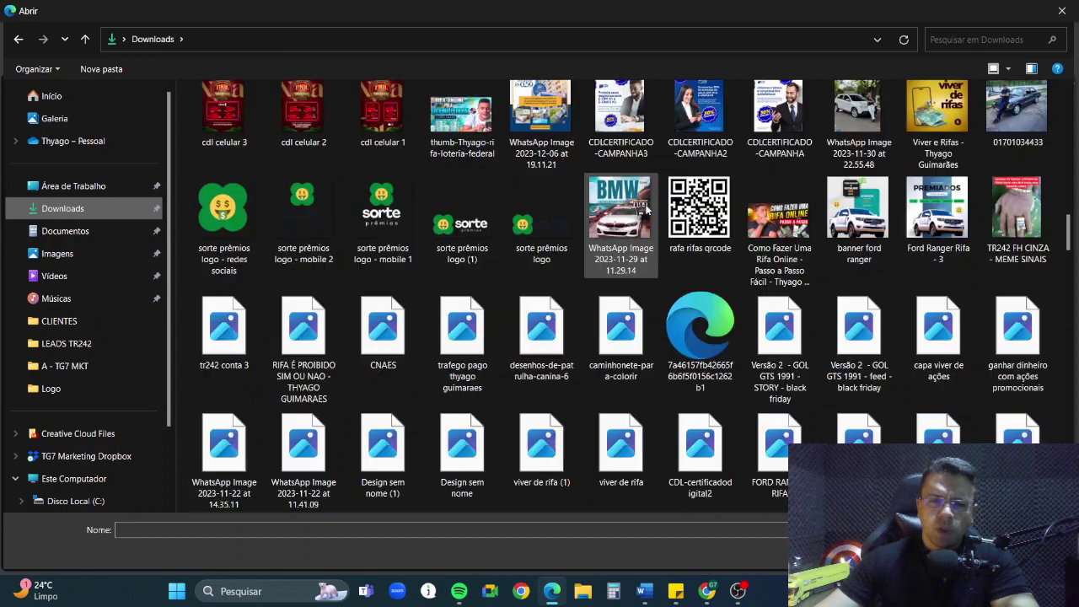
scroll(278, 267, up, 5)
click(221, 331)
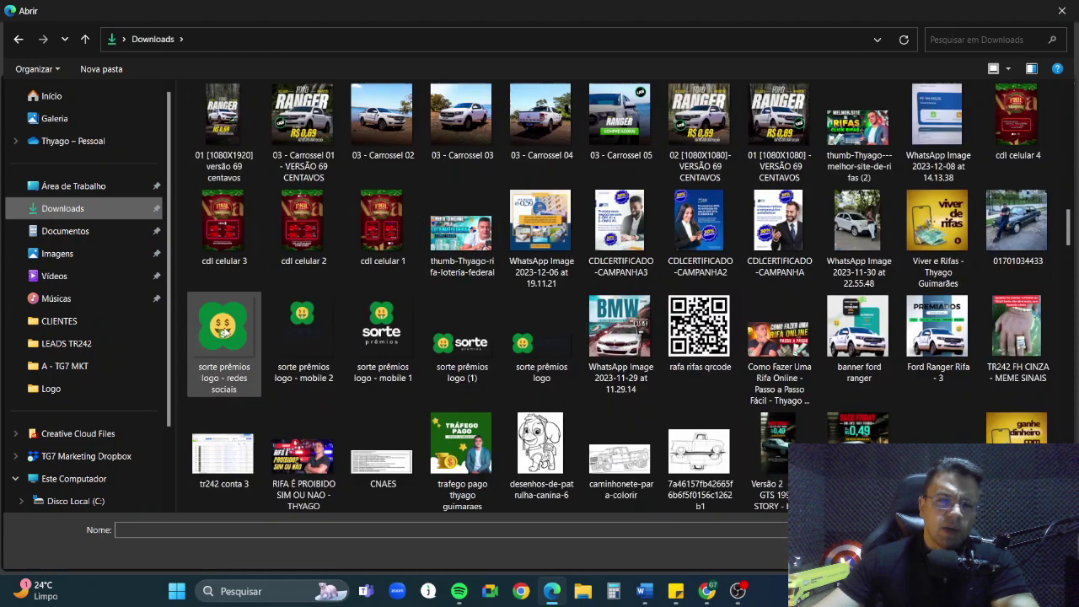
key(Return)
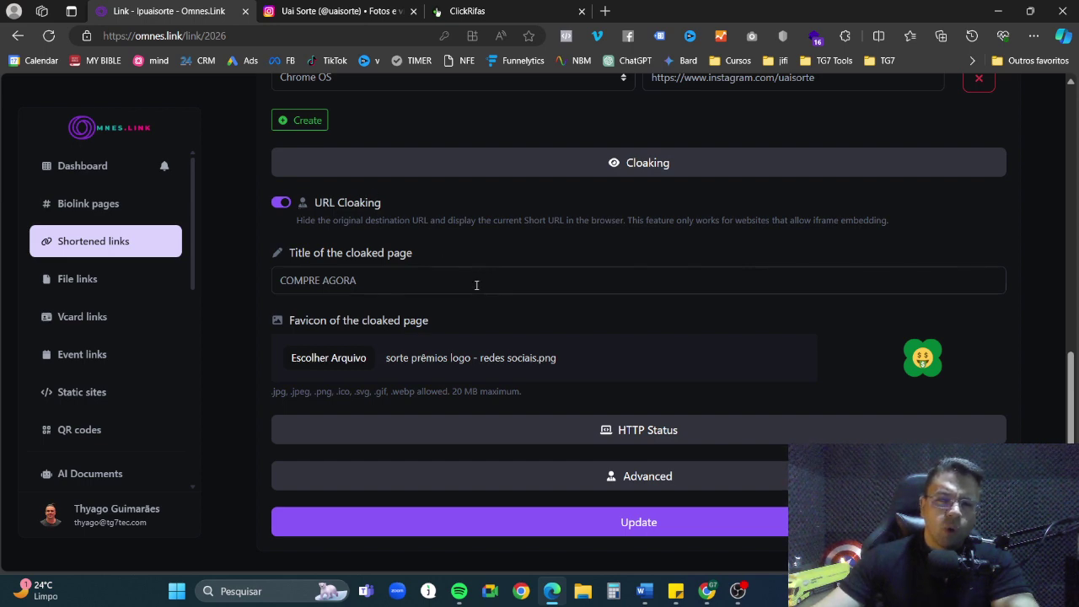
Change the title of the cloaked page to NOME DA EMPRESA / RIFA.
click(377, 282)
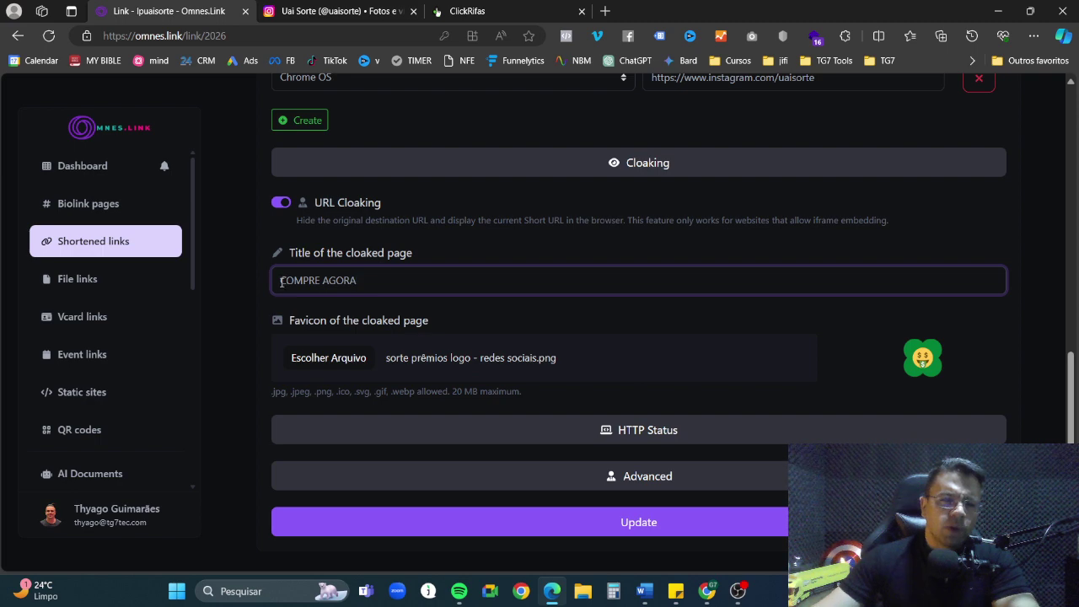
drag(280, 282, 410, 285)
text(NOME DA )
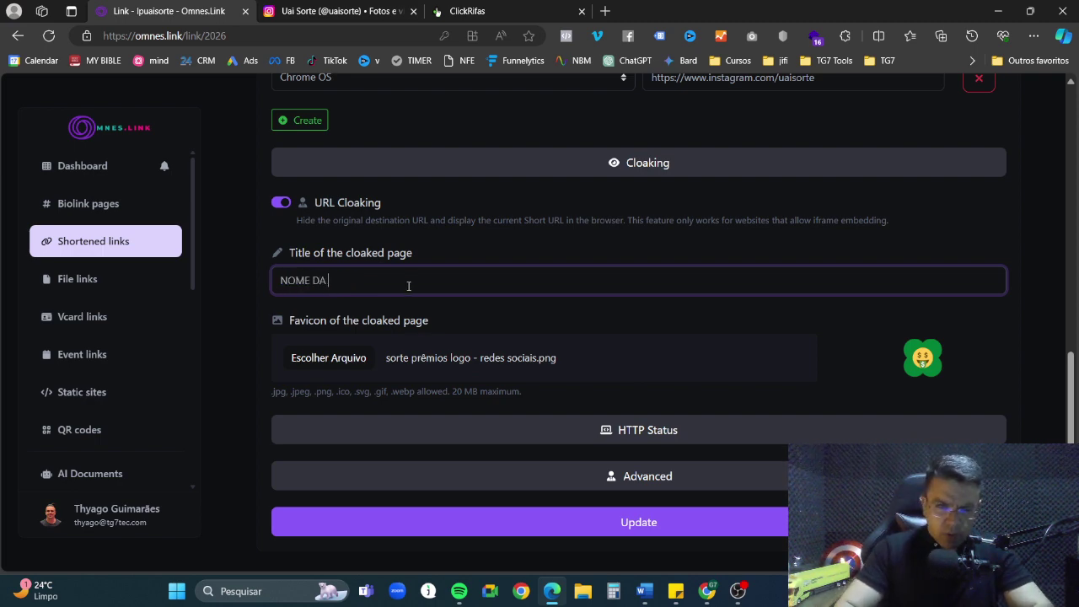
text(EMPRESA )
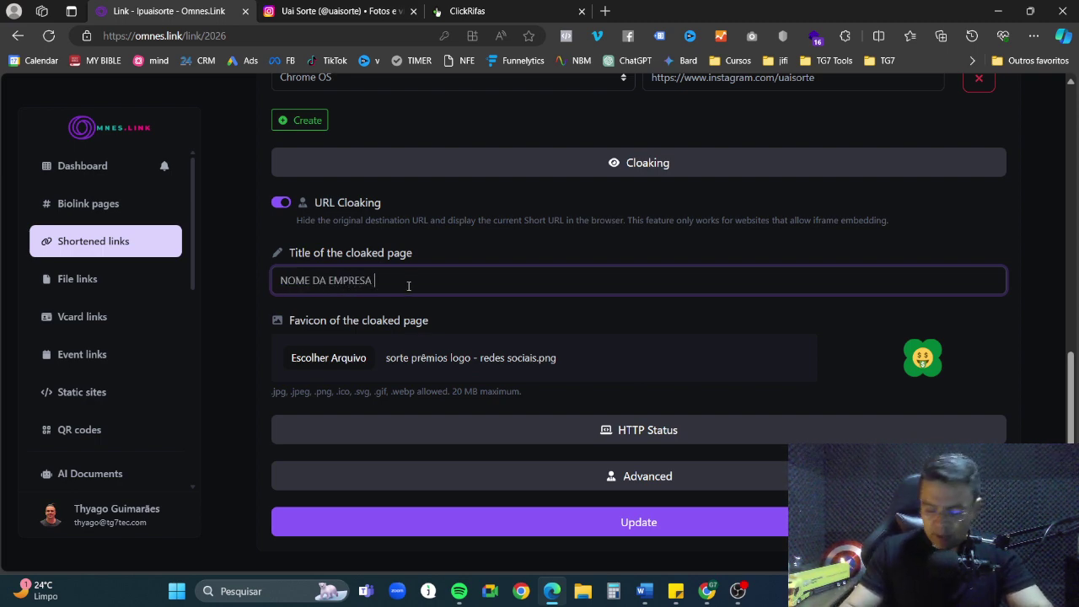
text(/ RIFA)
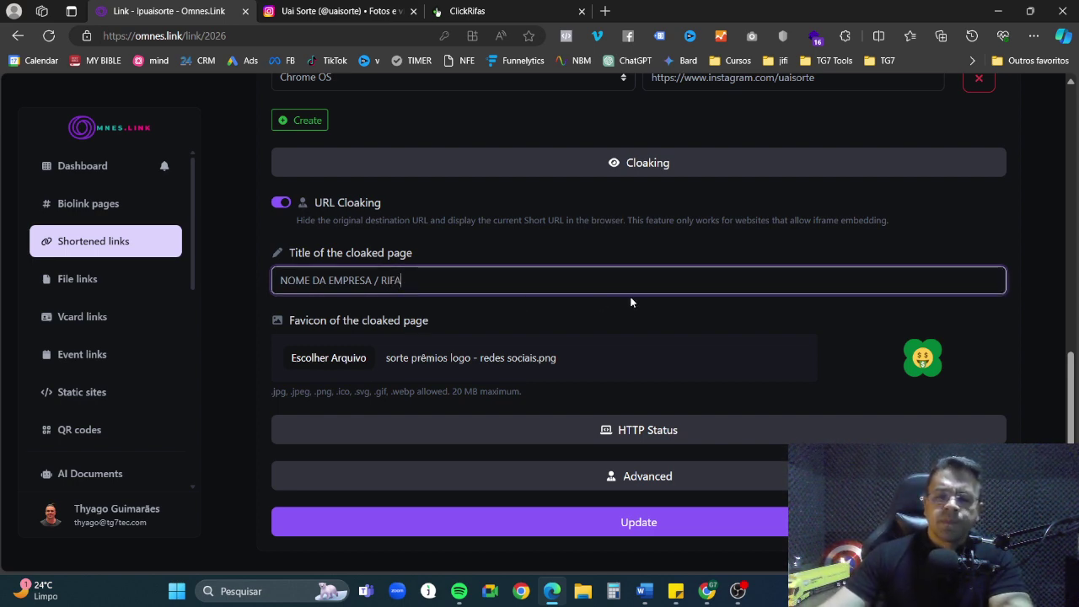
Review the operating system targeting rules and save the updated link settings.
scroll(631, 302, down, 3)
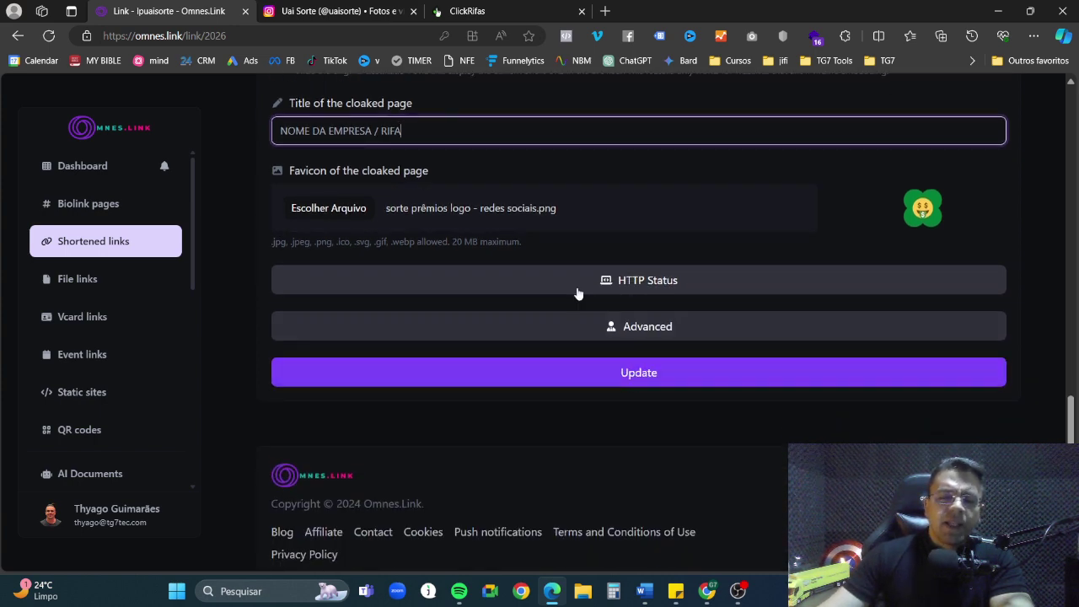
scroll(622, 357, up, 2)
scroll(632, 355, up, 8)
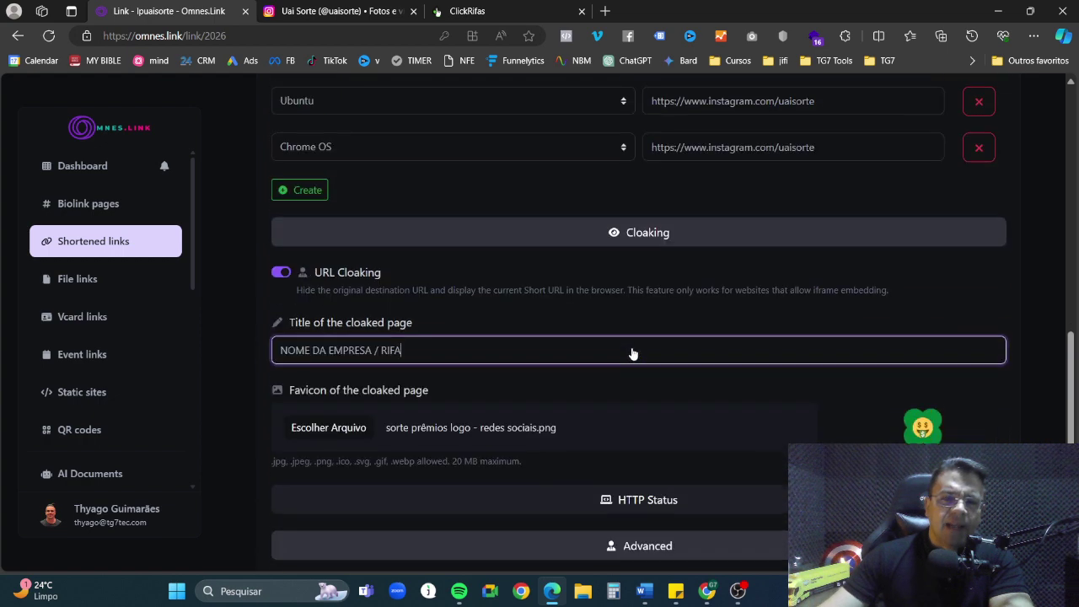
scroll(632, 353, up, 1)
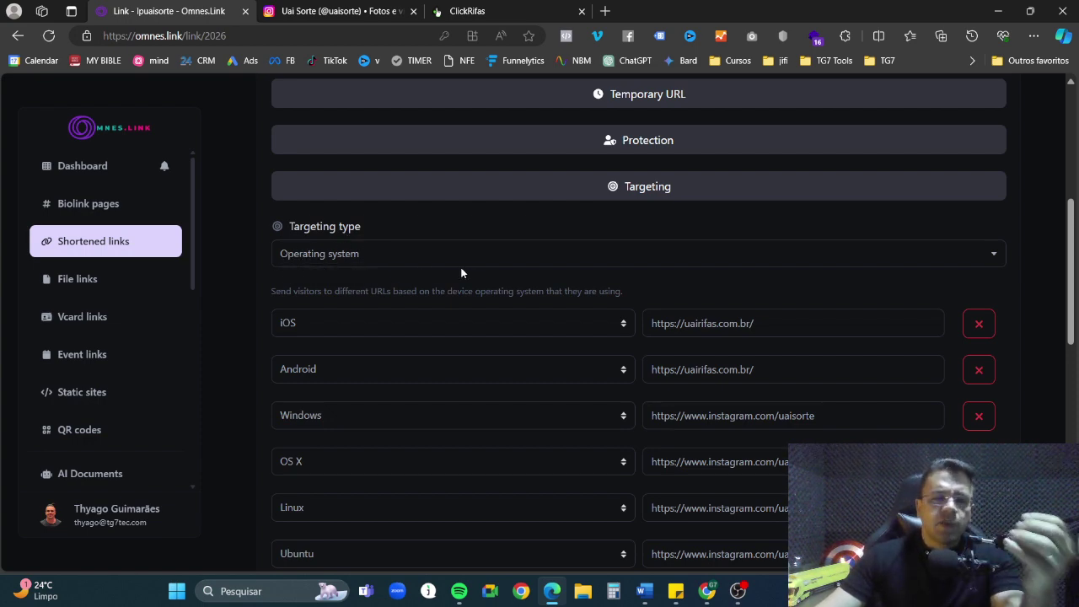
scroll(447, 285, down, 1)
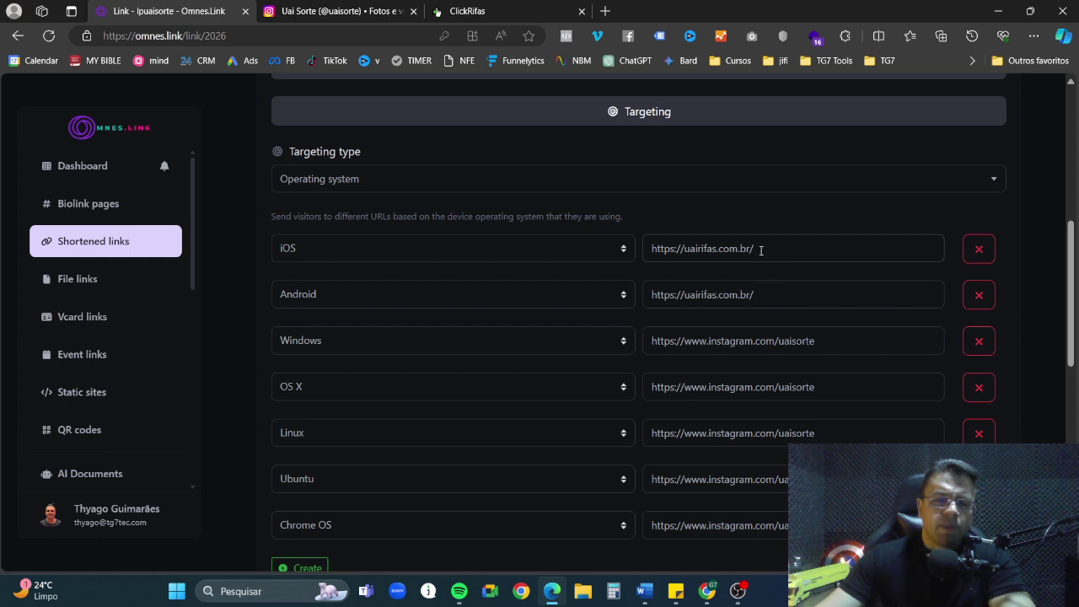
scroll(719, 295, down, 1)
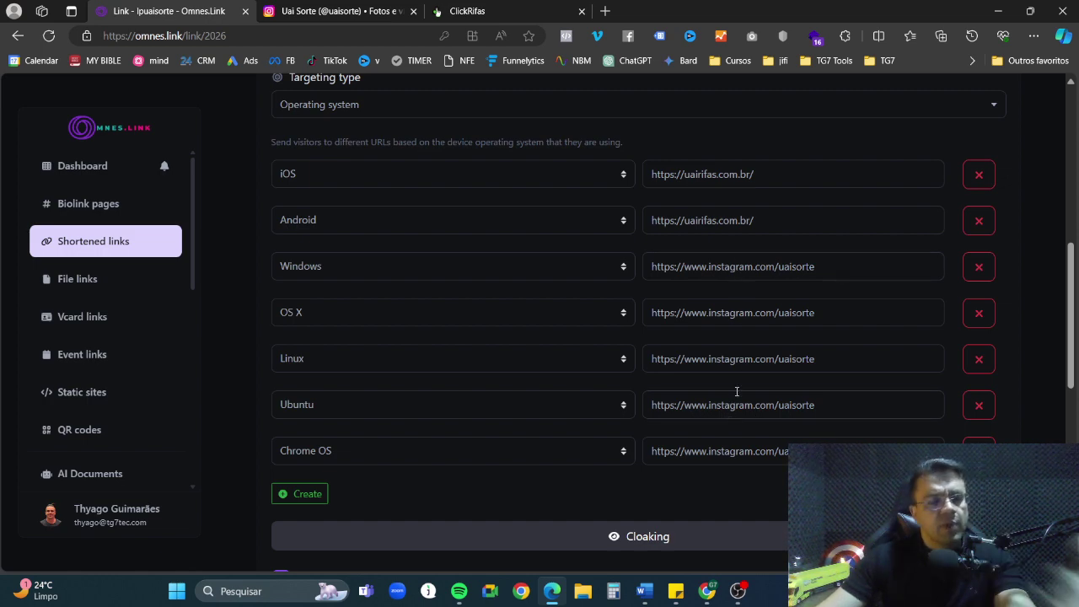
scroll(741, 383, down, 6)
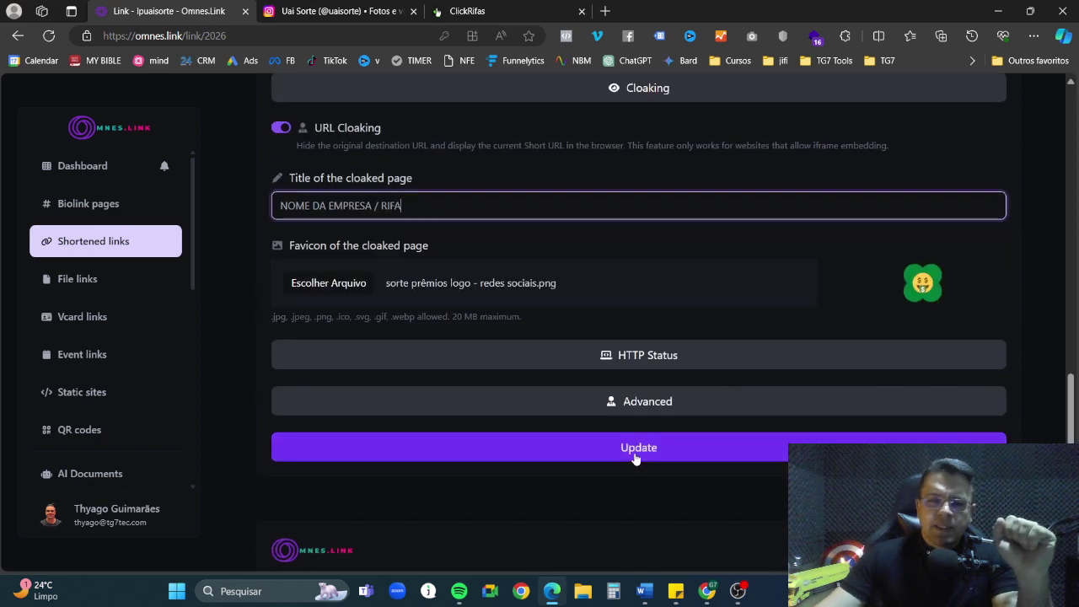
click(659, 452)
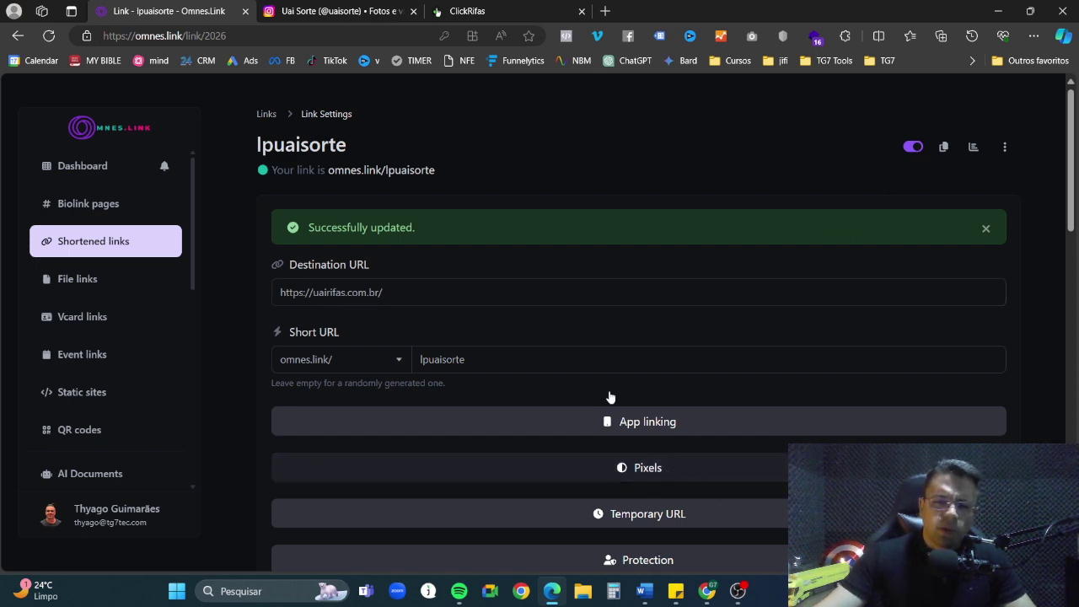
Test the short link omnes.link/lpuaisorte in its own browser tab, close that tab and copy the short link.
click(413, 173)
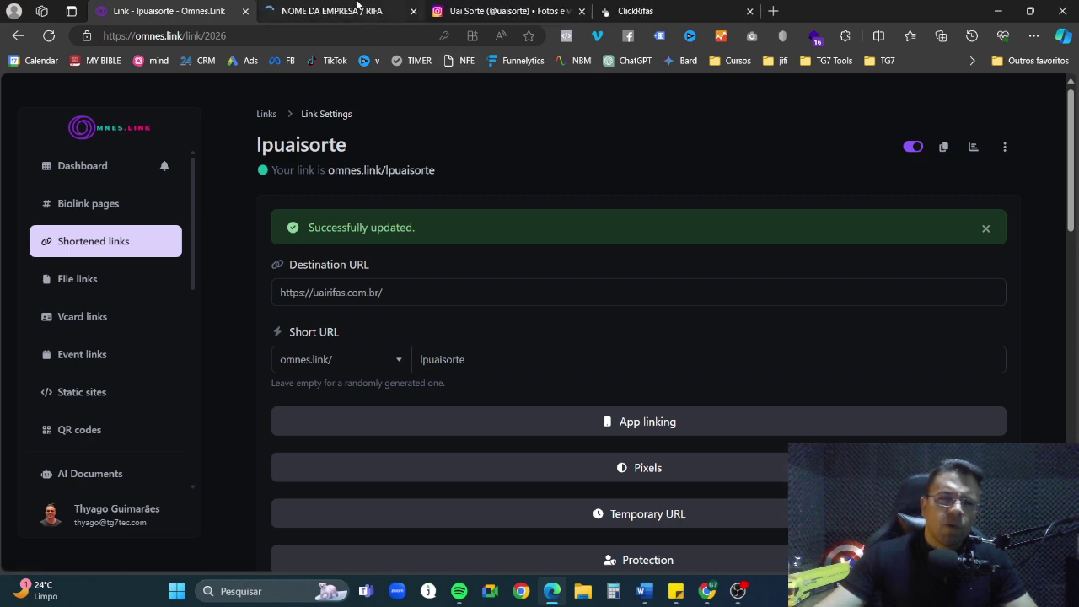
click(355, 7)
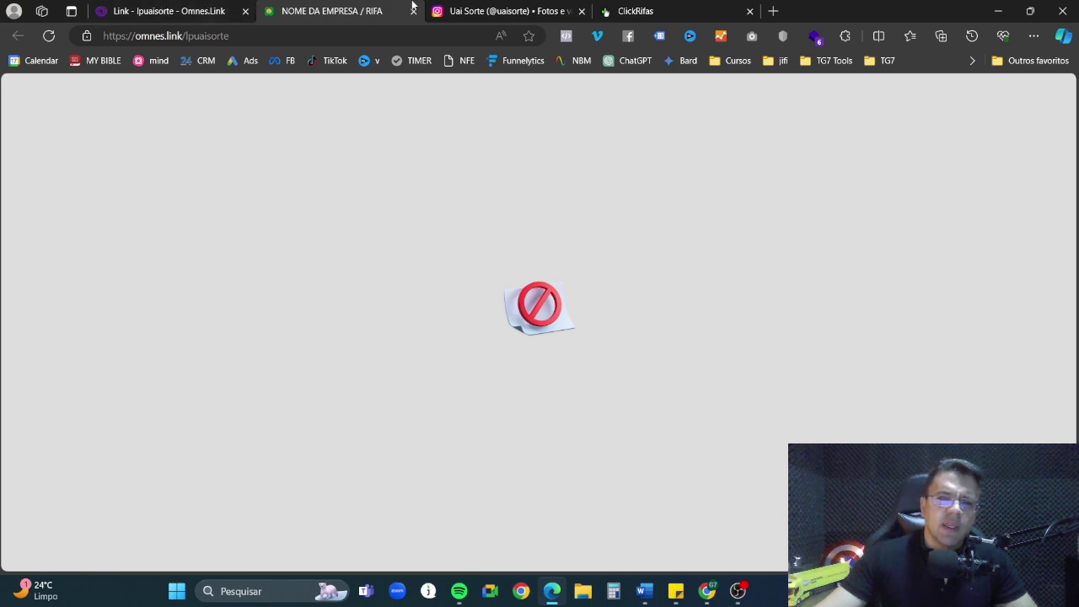
click(413, 11)
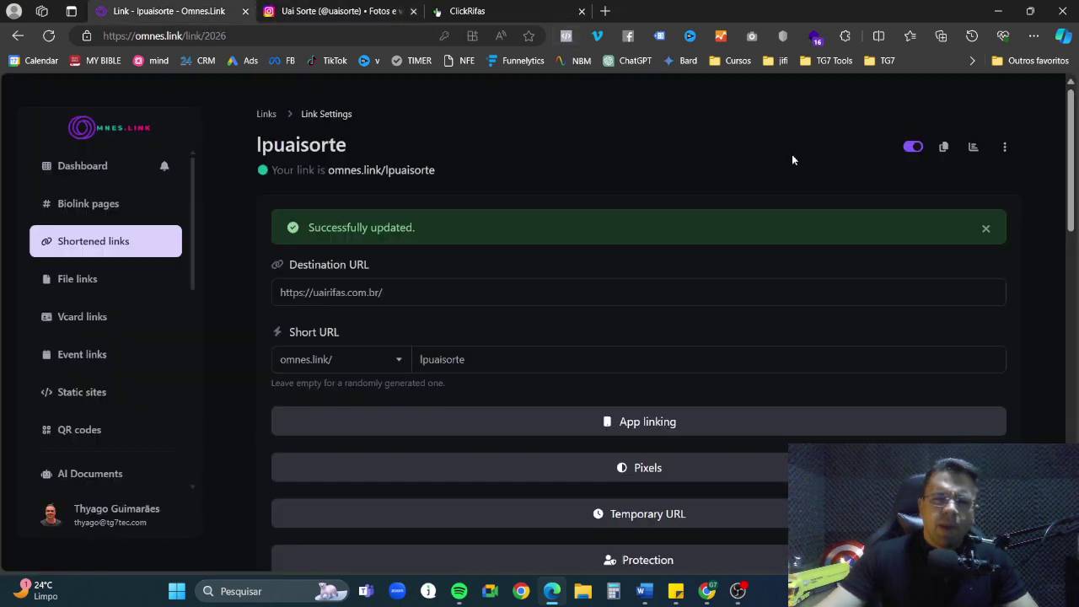
click(943, 147)
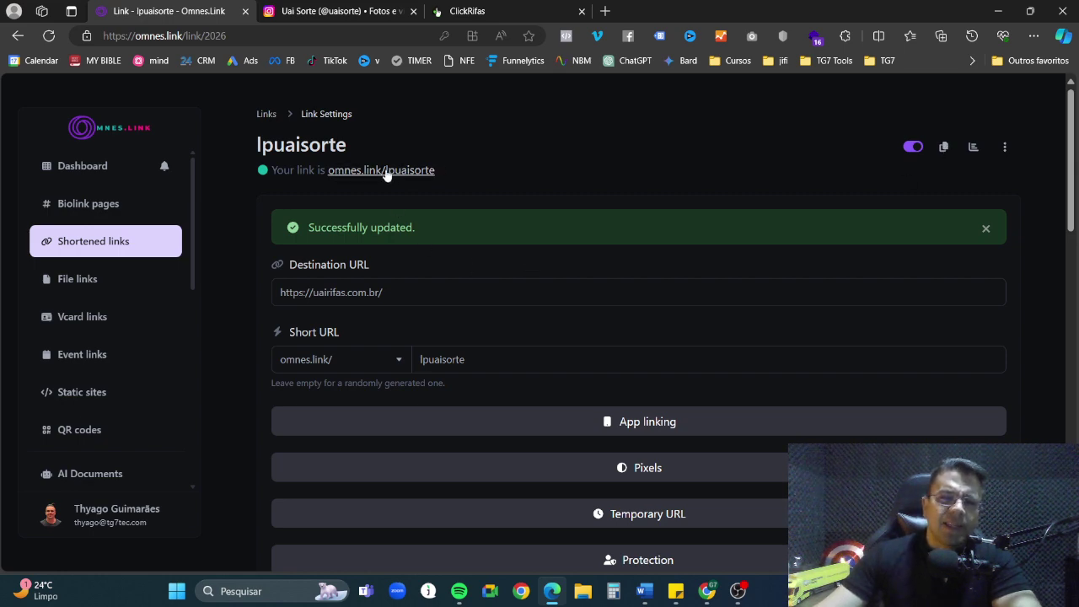